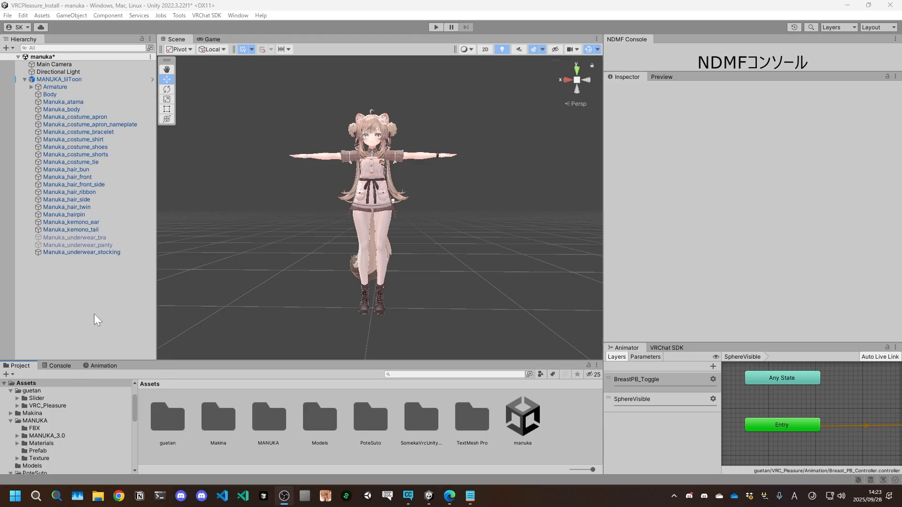
Step: Review the installed lilToon, Modular Avatar and VRCFury packages of the VRCPleasure_Install project in VRChat Creator Companion, and return to Unity
click(408, 496)
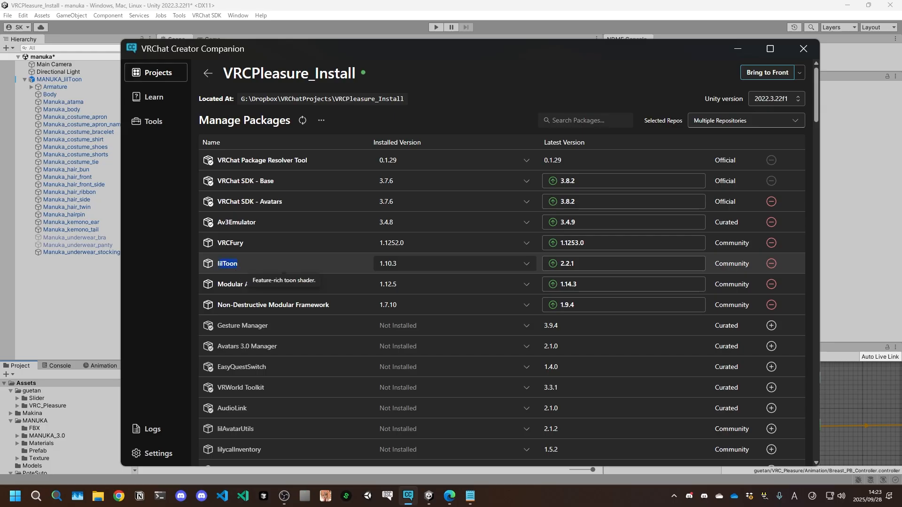
drag(261, 292, 209, 287)
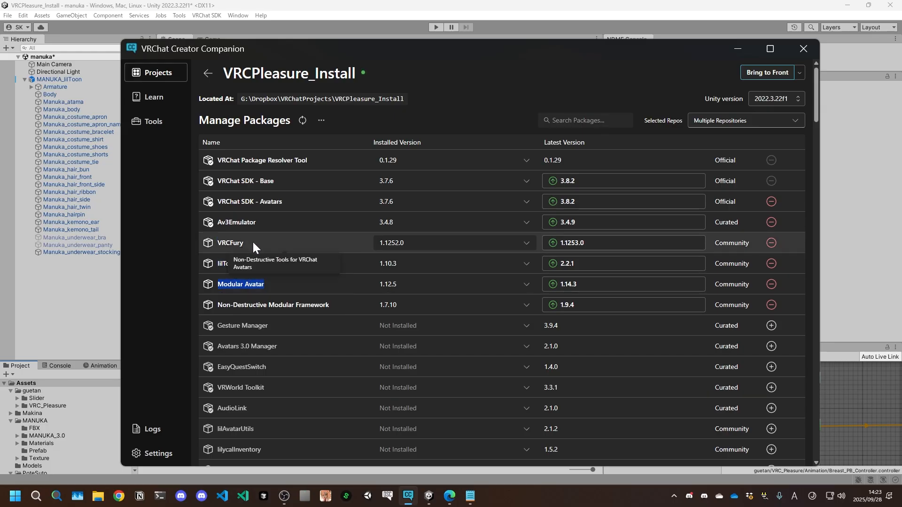
drag(253, 242, 213, 242)
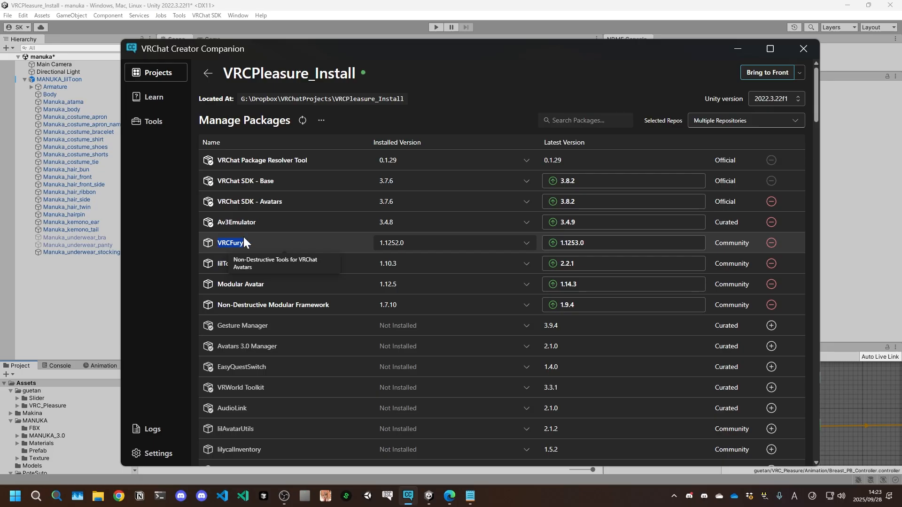
click(194, 286)
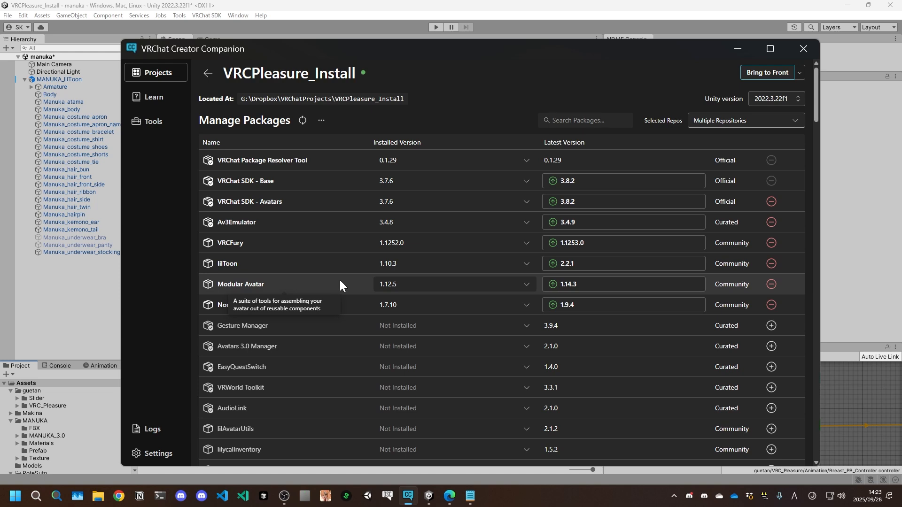
click(75, 315)
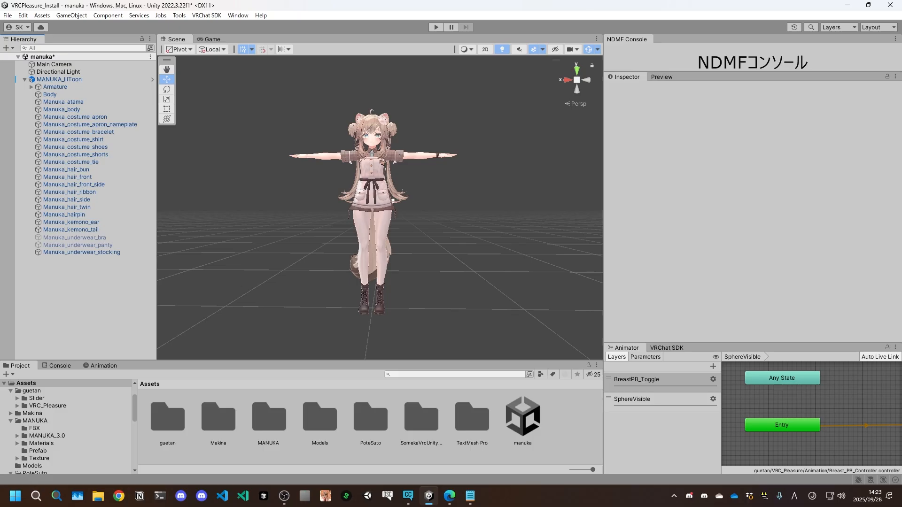
key(alt+Tab)
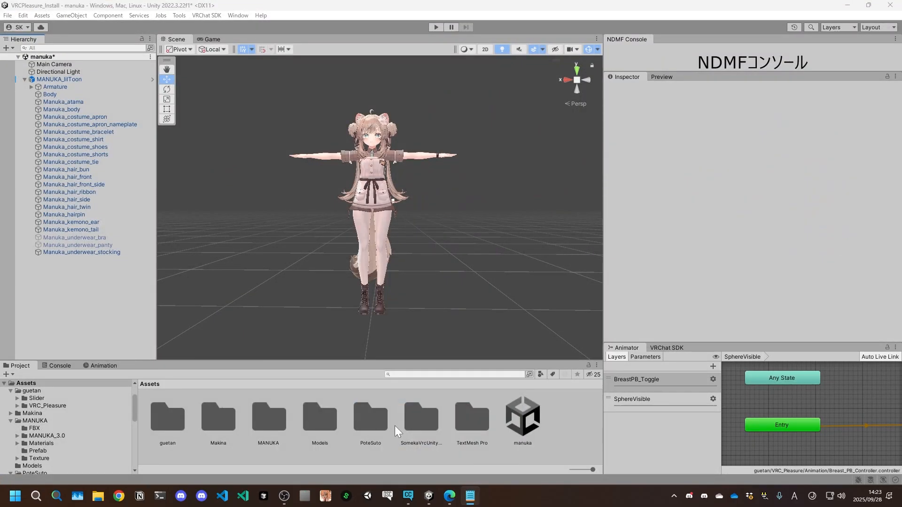
Step: Switch to the web browser and examine the BOOTH product page for Simple Setup SPS Hole
click(450, 496)
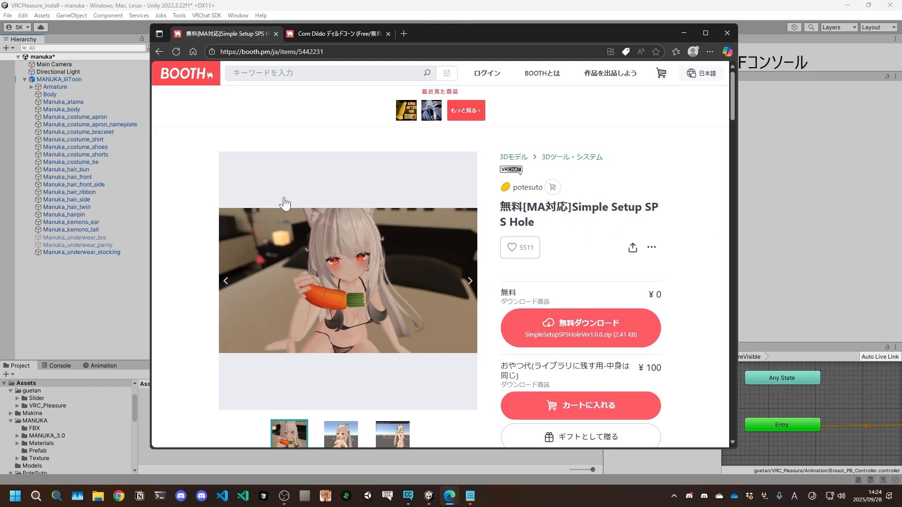
scroll(417, 349, down, 1)
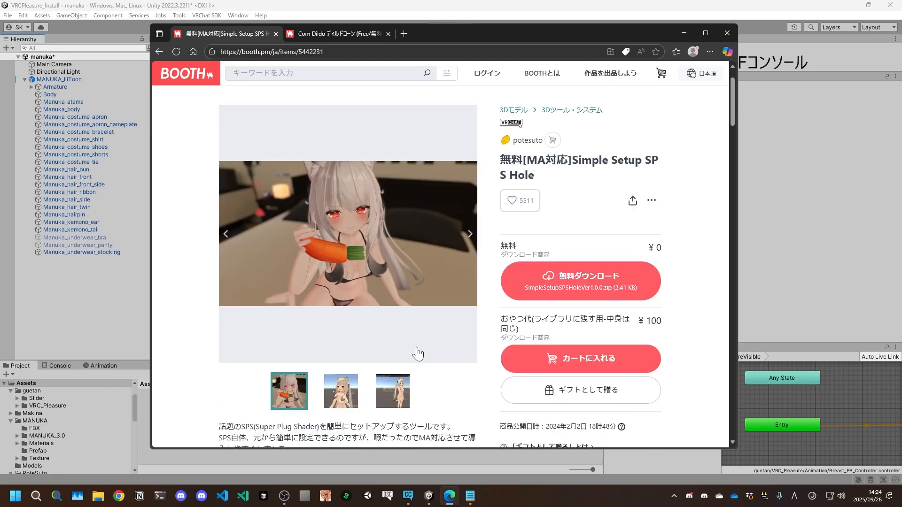
scroll(418, 348, up, 1)
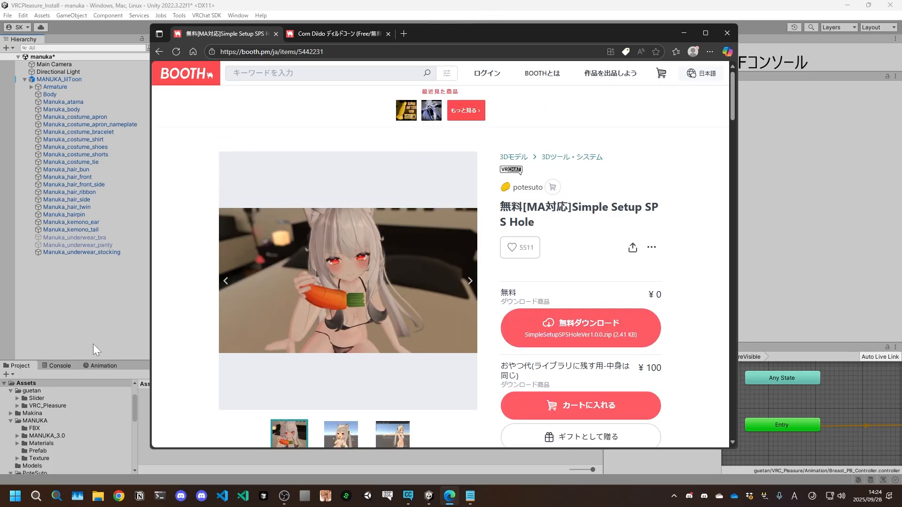
Step: Back in Unity, add the SimpleSetupSPSHole prefab from the PoteSuto assets as a child of the MANUKA_lilToon avatar
click(493, 10)
double_click(379, 420)
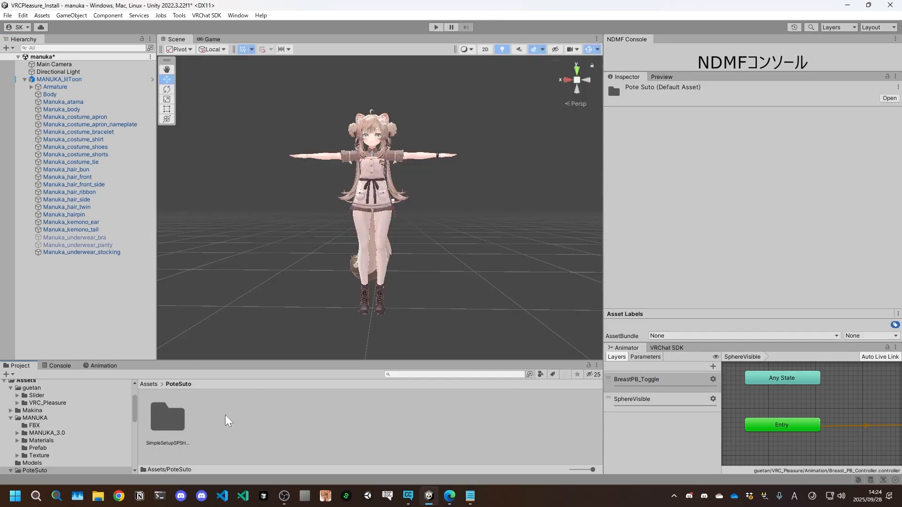
double_click(168, 419)
drag(166, 417, 47, 261)
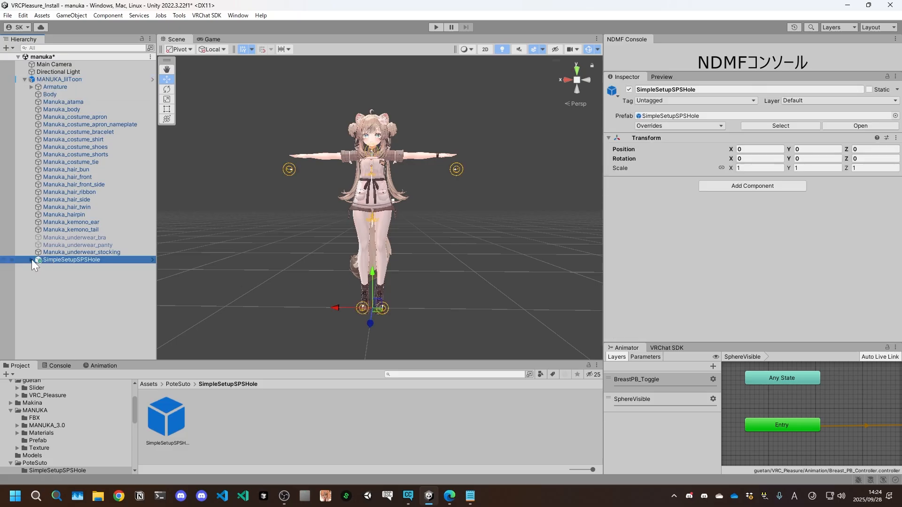
Step: Expand SimpleSetupSPSHole and move the Hand_R and Hand_L sockets to hand height, at about Y 0.981 and 0.993
click(32, 260)
click(56, 266)
scroll(248, 227, up, 5)
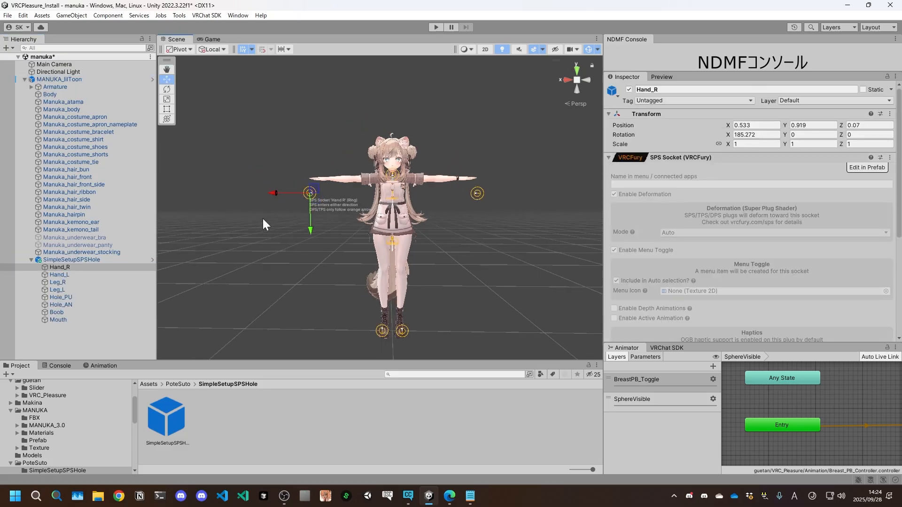
drag(236, 216, 233, 194)
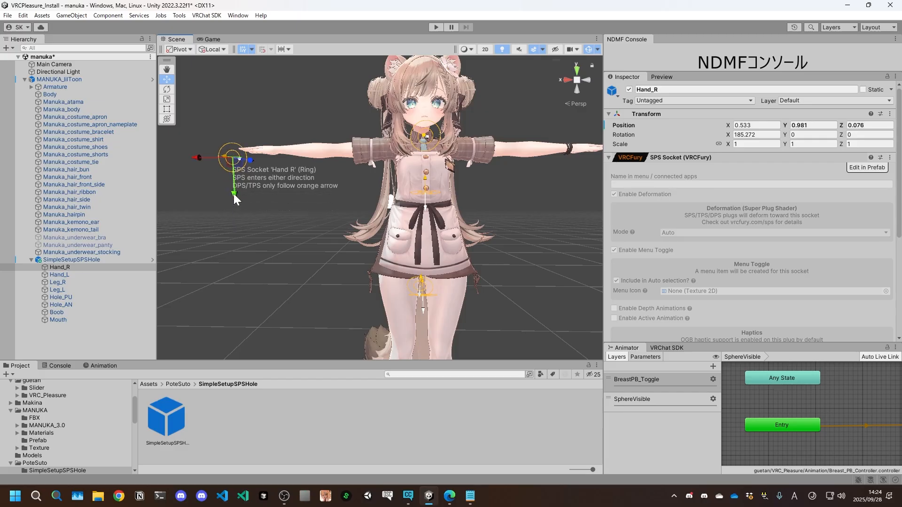
double_click(109, 276)
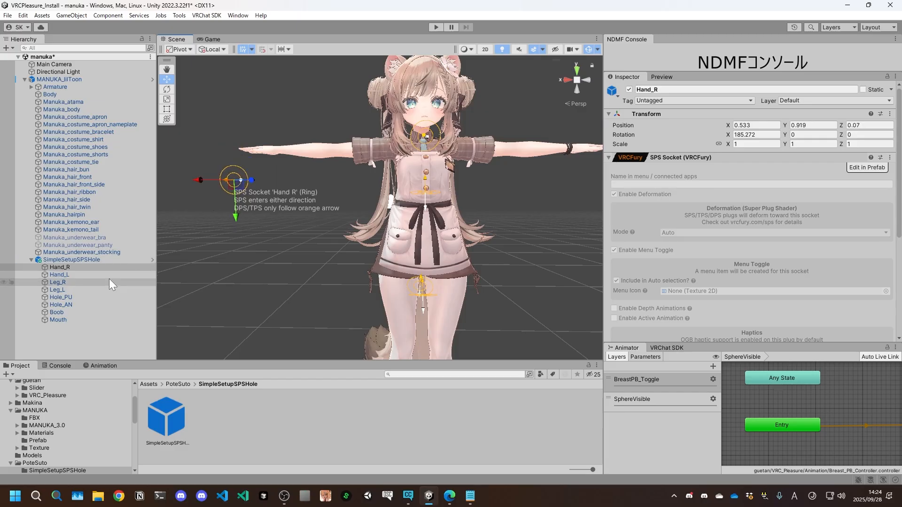
Step: Align the Leg_R and Leg_L sockets with the avatar's feet, placing Leg_L at about X -0.0398, Z 0.1053
double_click(96, 283)
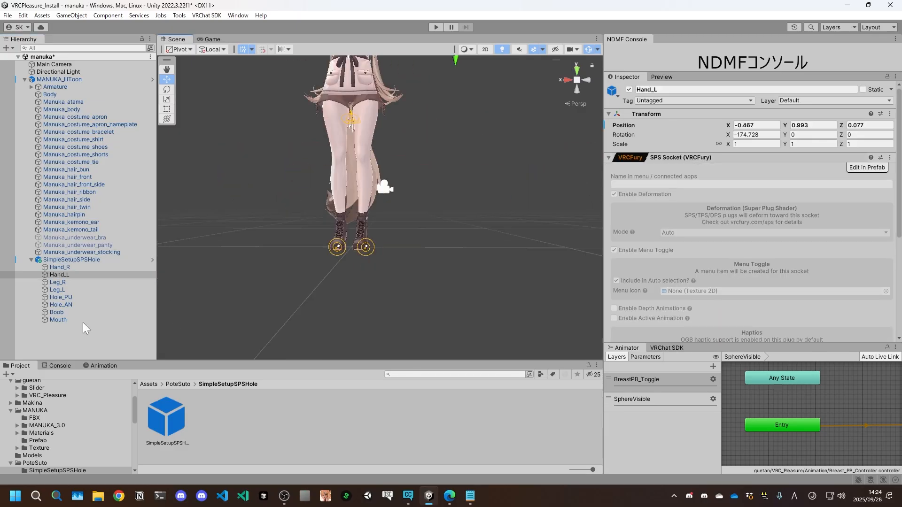
shift+click(97, 289)
click(97, 289)
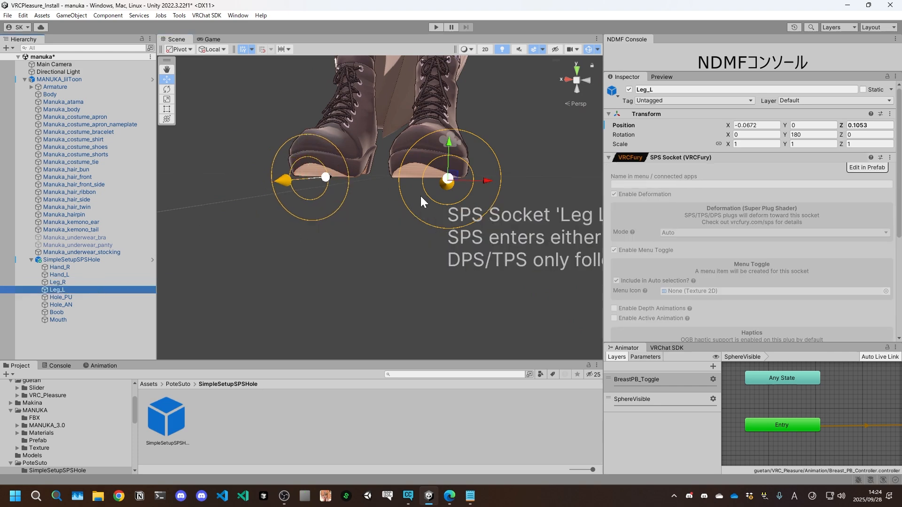
drag(482, 180, 455, 180)
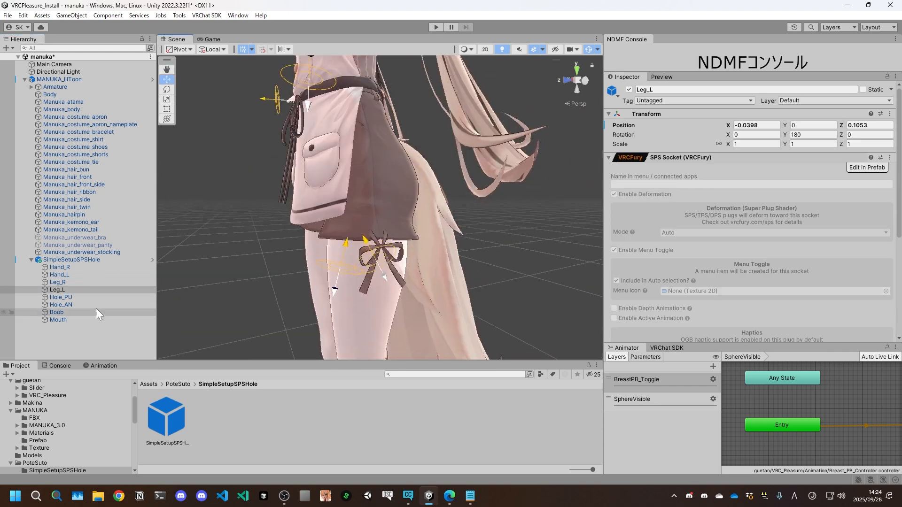
Step: Adjust the positions of the Hole_PU, Hole_AN, Boob and Mouth sockets to fit the avatar's body, and clear the selection
click(97, 304)
shift+click(97, 297)
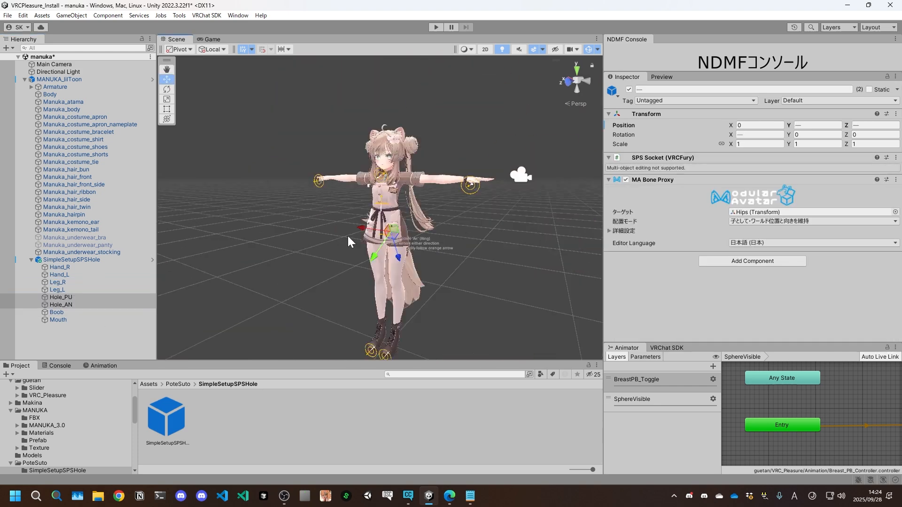
click(73, 312)
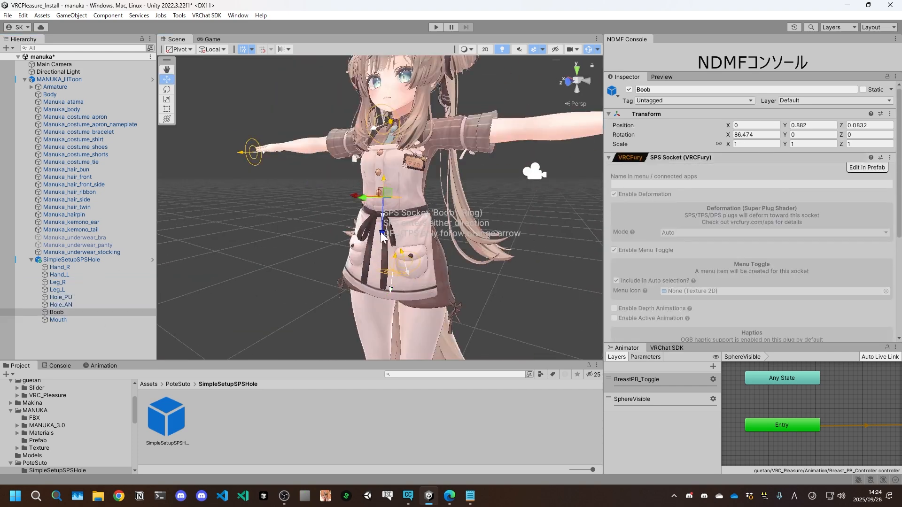
drag(372, 211, 369, 183)
click(72, 320)
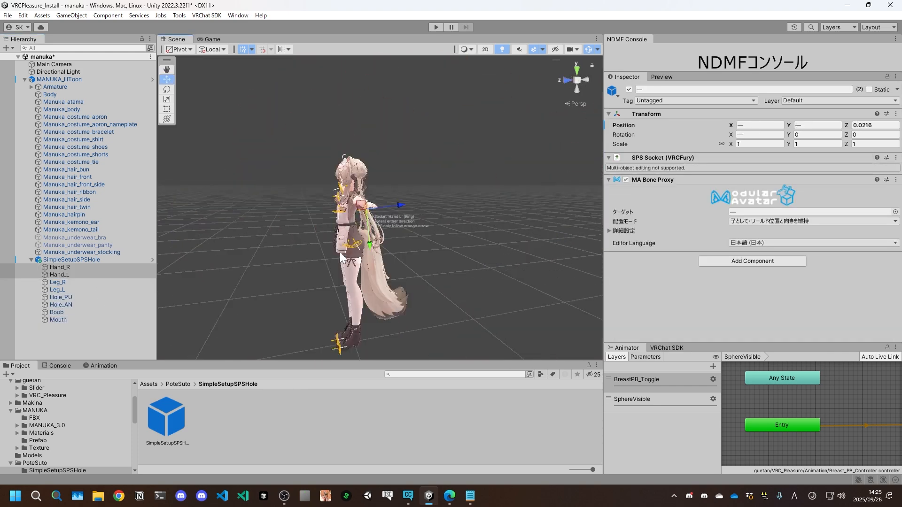
click(443, 256)
middle_drag(442, 250, 414, 232)
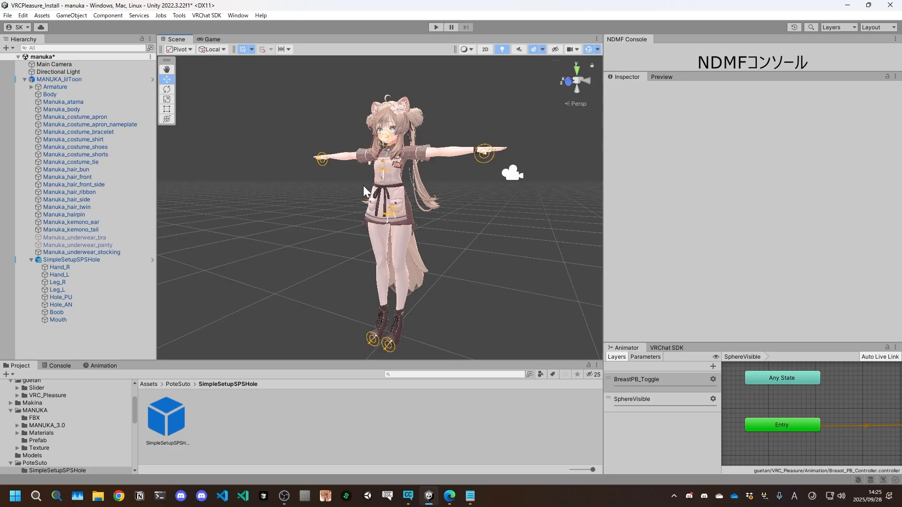
Step: Open VRC_Pleasure Auto-Setup, assign MANUKA_lilToon as the target avatar and set the number of devices to 3
click(180, 16)
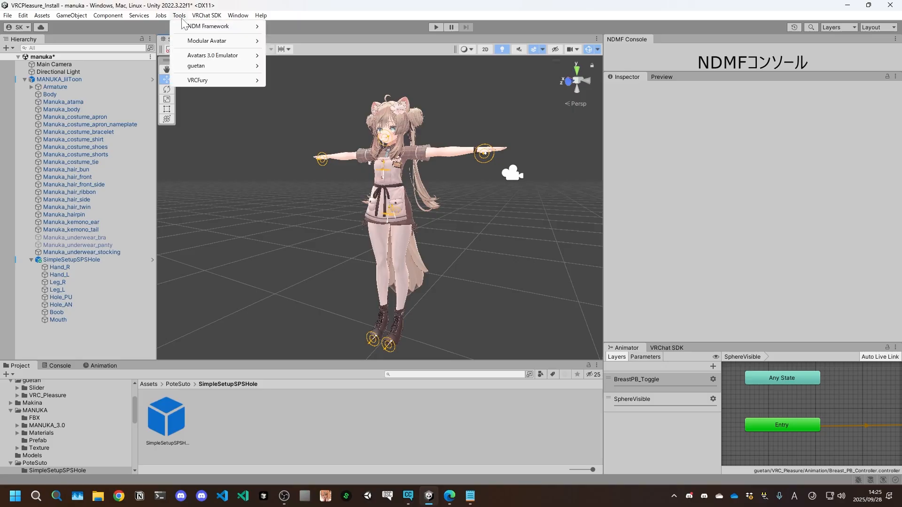
mouse_move(213, 67)
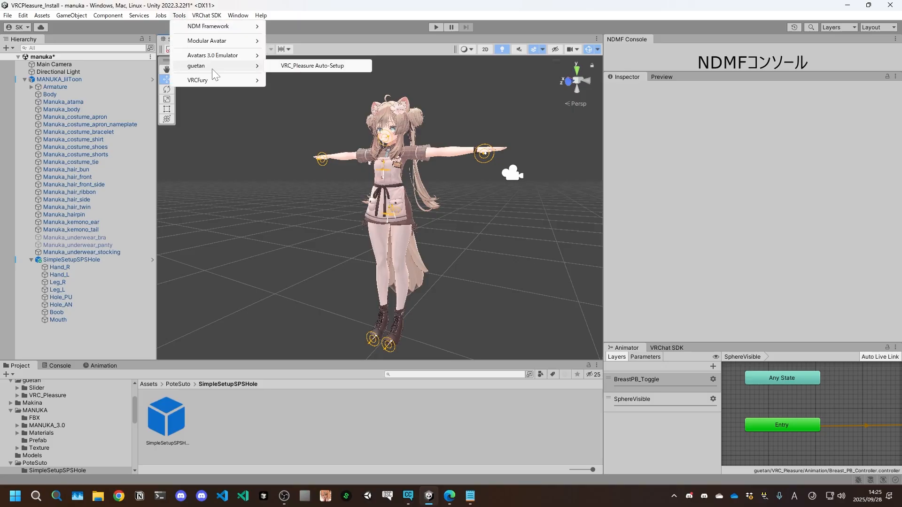
click(329, 67)
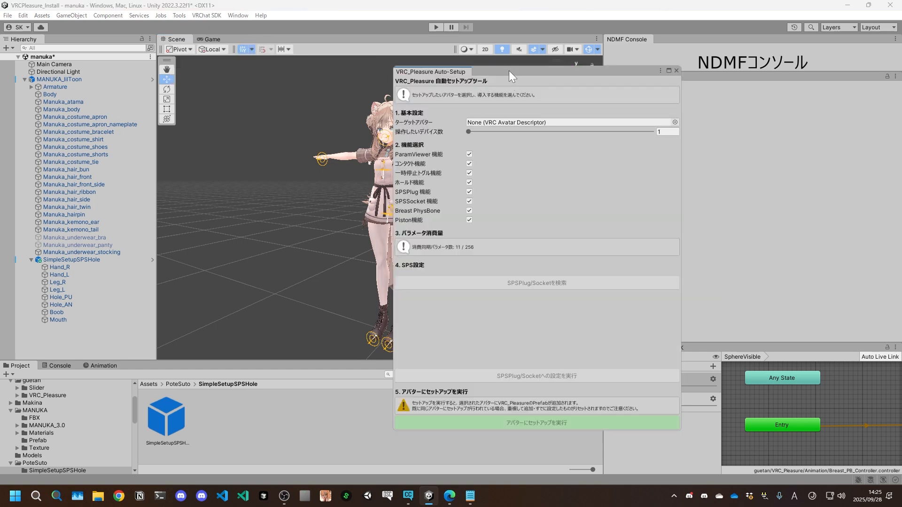
drag(509, 71, 572, 64)
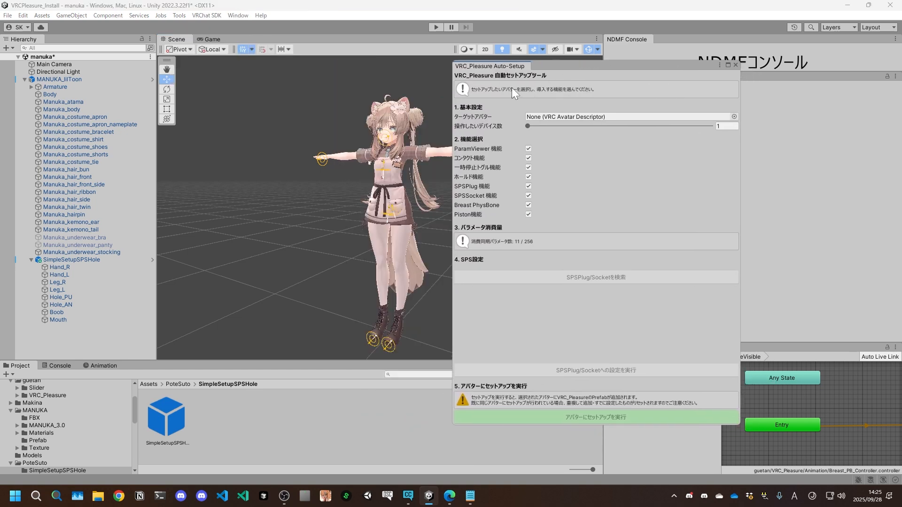
drag(58, 79, 553, 116)
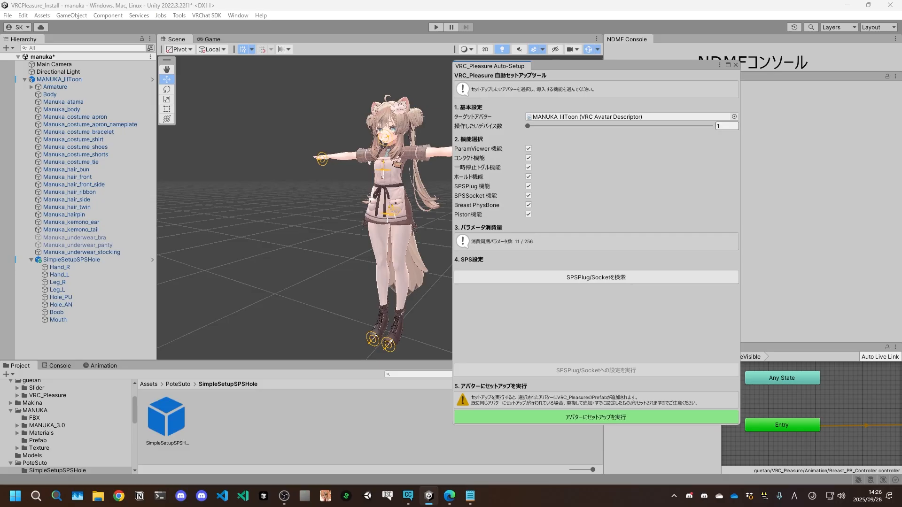
click(726, 126)
text(3)
click(527, 198)
click(528, 197)
click(529, 215)
click(528, 214)
click(528, 196)
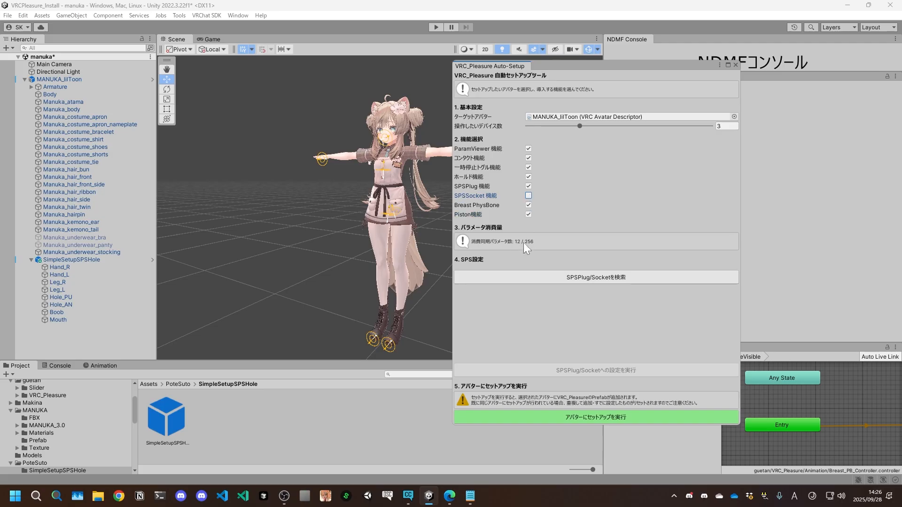
click(529, 195)
click(529, 178)
click(529, 158)
click(528, 159)
click(528, 168)
Step: Search the avatar for SPS plugs and sockets and apply the SPS configuration to all listed sockets
click(619, 281)
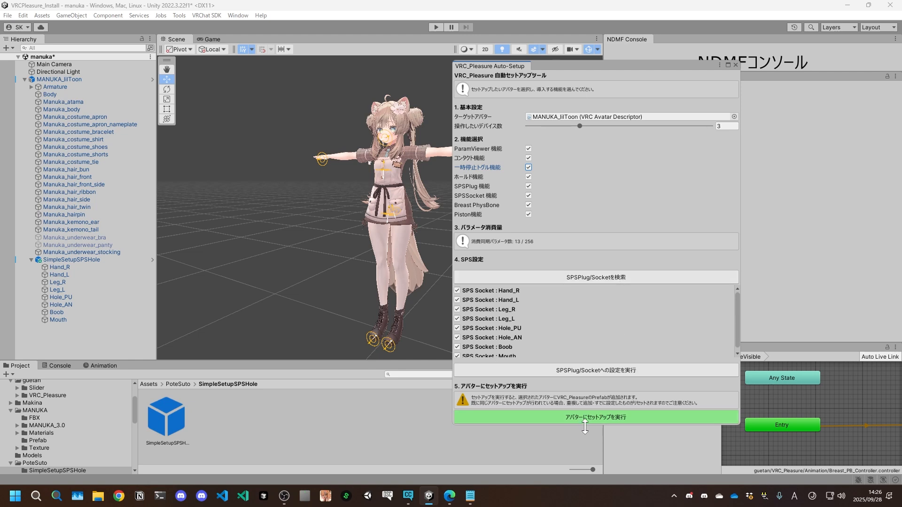
drag(585, 426, 585, 463)
drag(566, 63, 567, 40)
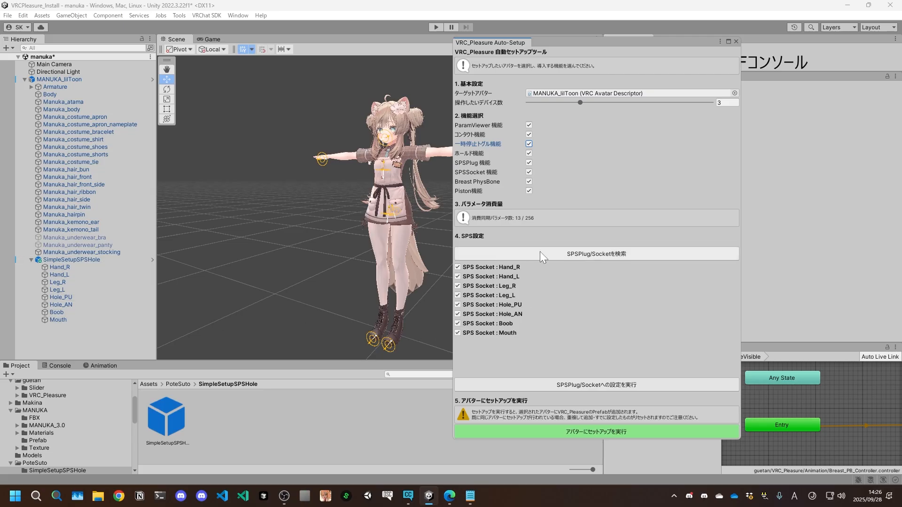
click(622, 386)
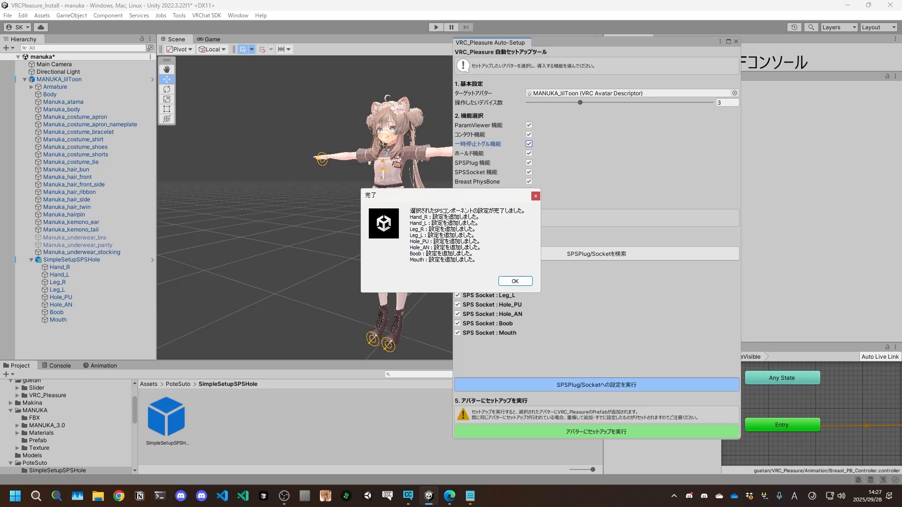
click(515, 281)
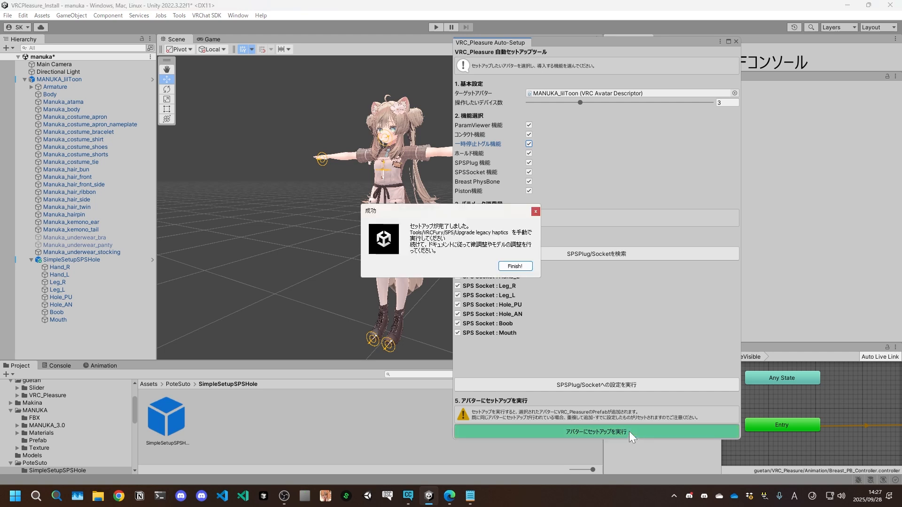
Step: Run the setup to add the VRC_Pleasure prefab to the avatar, close the setup tool and collapse SimpleSetupSPSHole
click(520, 266)
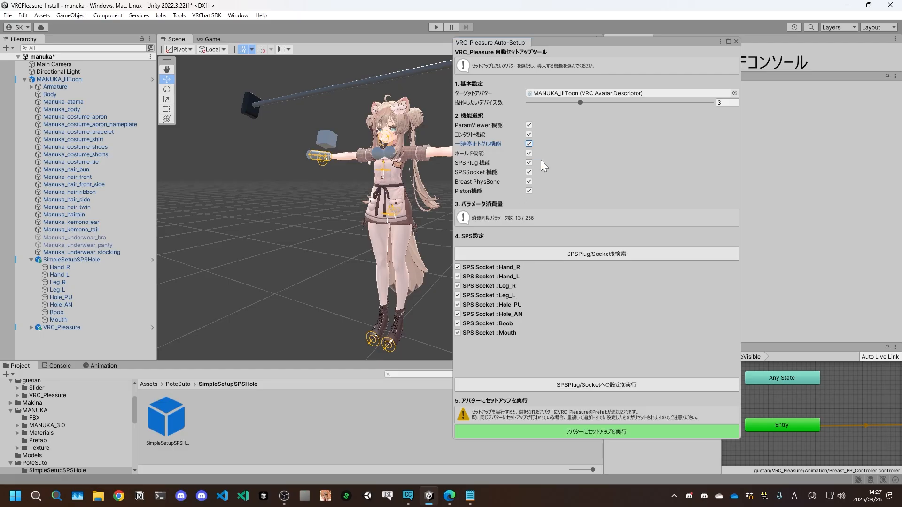
alt+drag(383, 136, 371, 189)
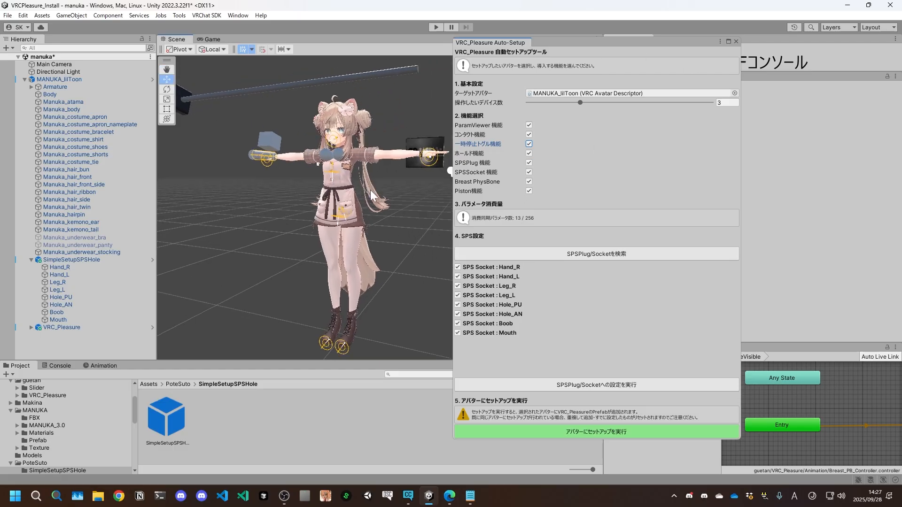
click(736, 42)
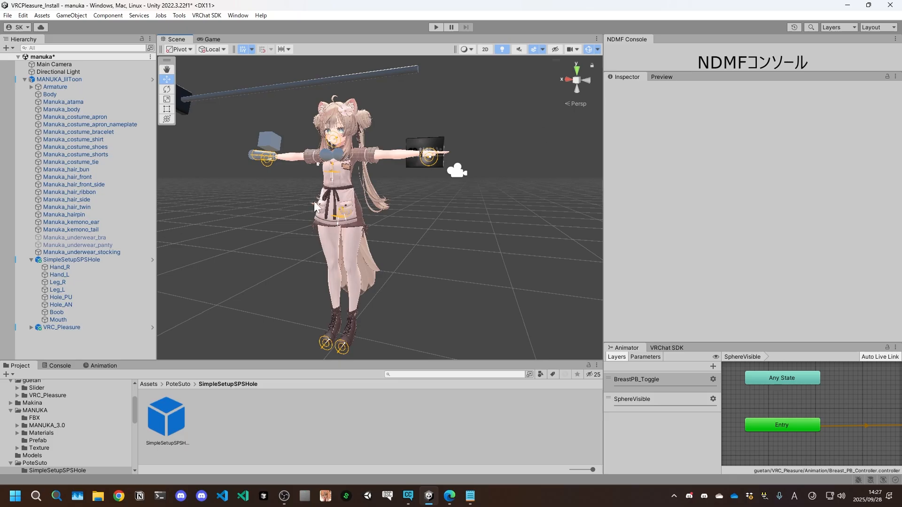
click(31, 260)
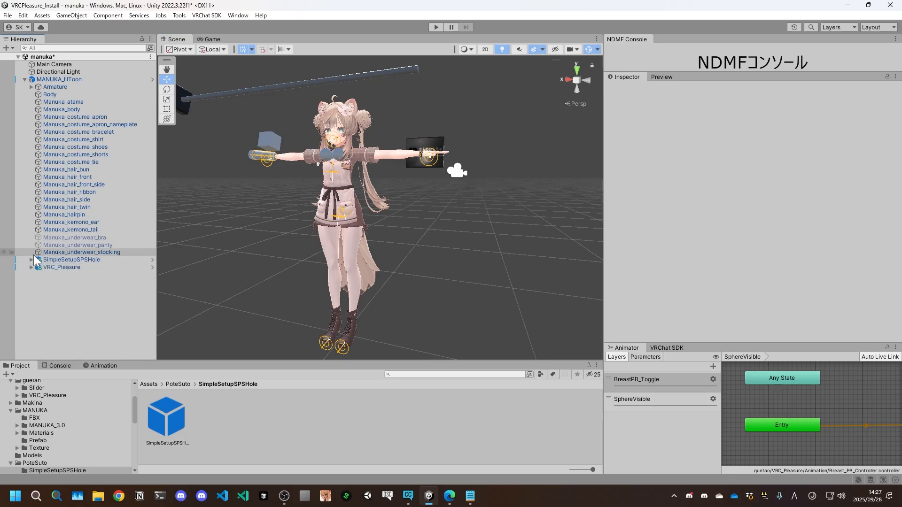
Step: Expand VRC_Pleasure and 1.ParamViewer, then shift HandL outward along the left hand to about X -0.4714
click(31, 268)
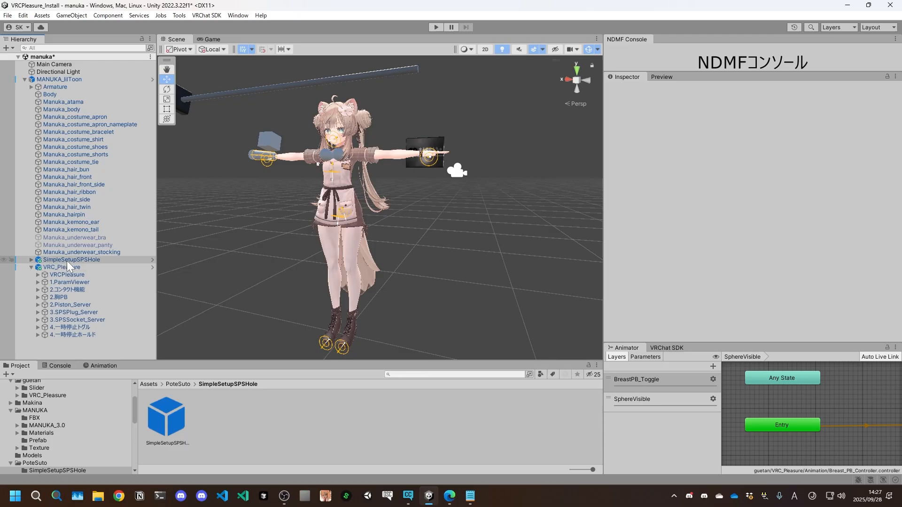
middle_drag(172, 282, 234, 278)
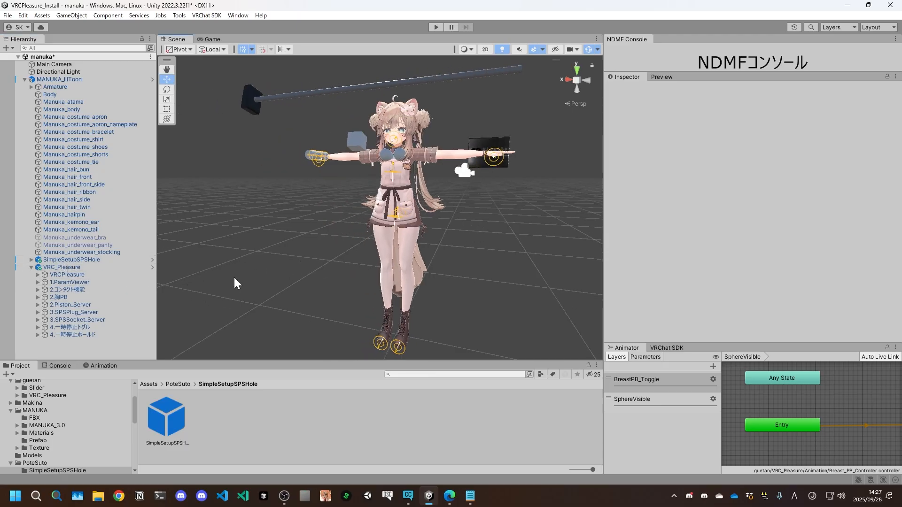
click(37, 282)
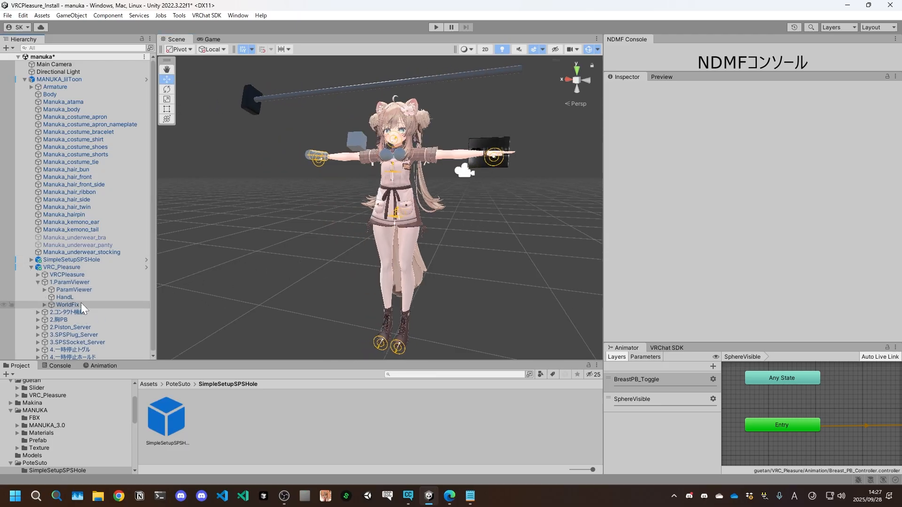
click(65, 297)
key(f)
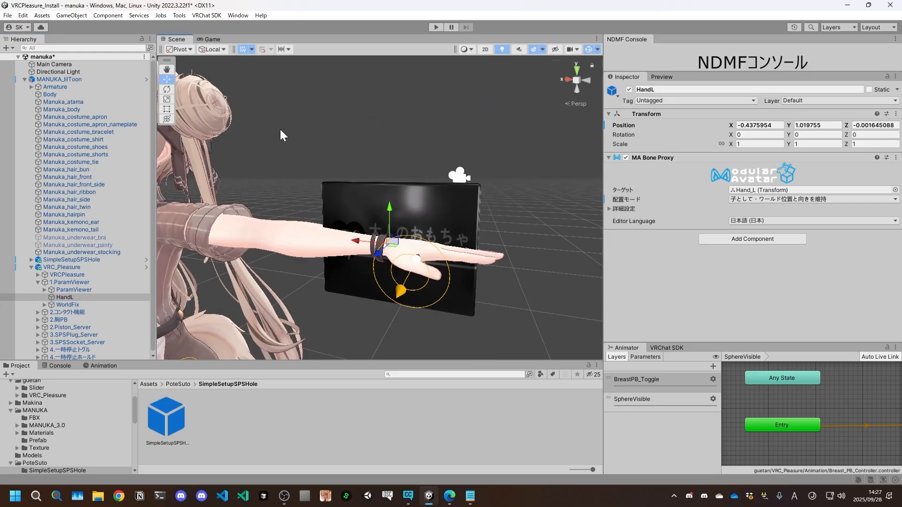
drag(371, 241, 401, 244)
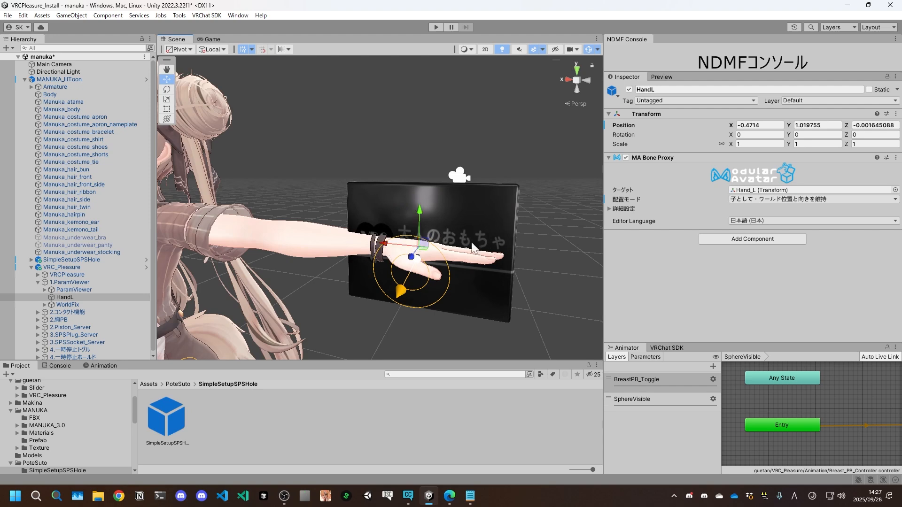
click(817, 135)
text(90)
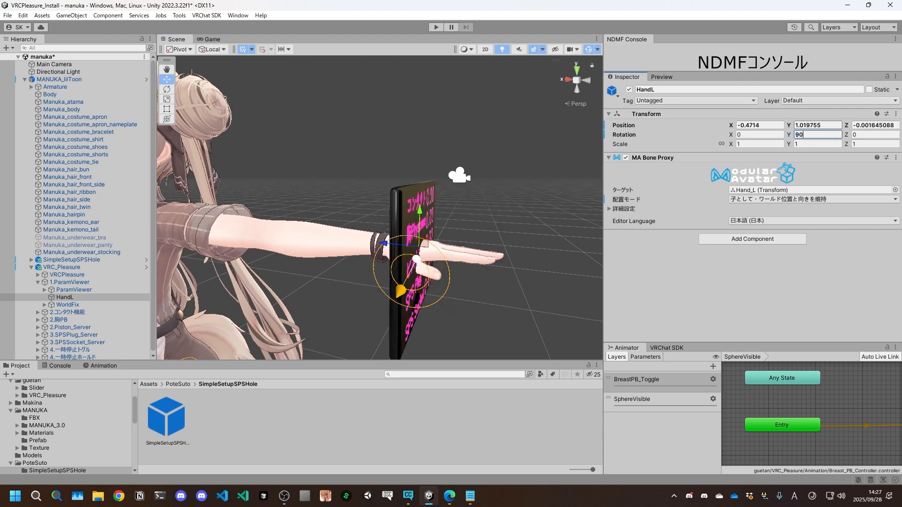
key(BackSpace)
key(BackSpace)
text(0)
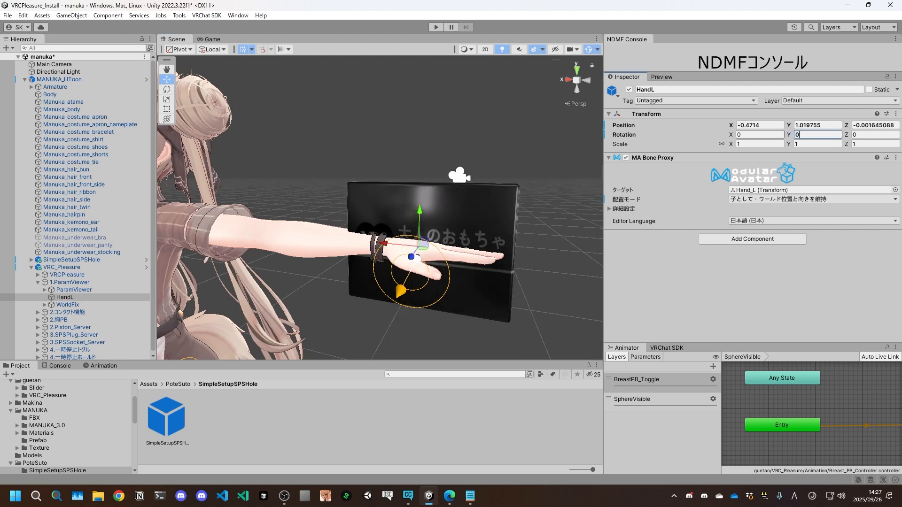
Step: Rotate HandL to X 270 and Z 180, and place it below the left hand at about X -0.4837, Y 0.9964
click(759, 134)
text(90)
key(BackSpace)
key(BackSpace)
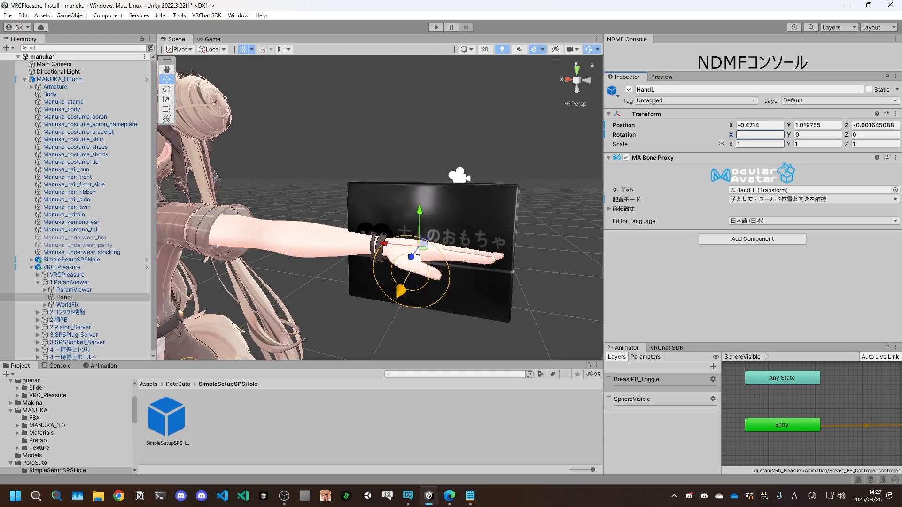
text(270)
drag(419, 215, 397, 266)
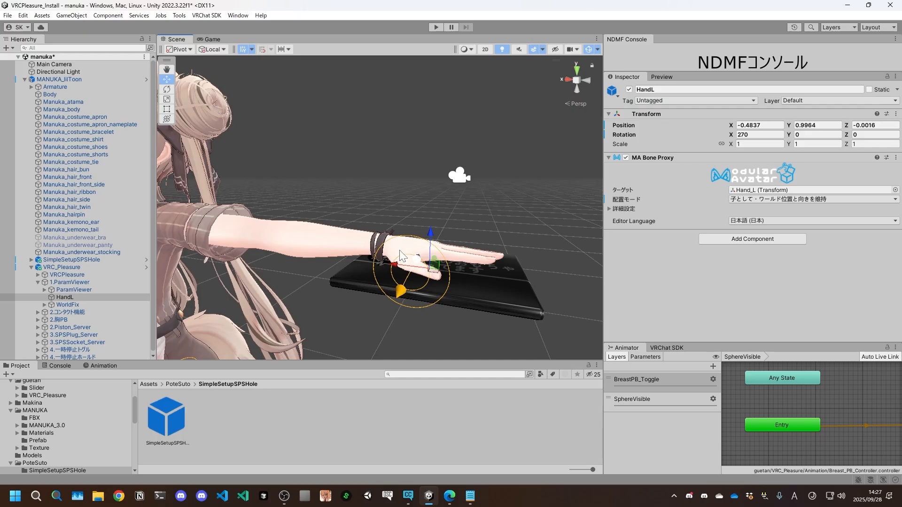
click(860, 135)
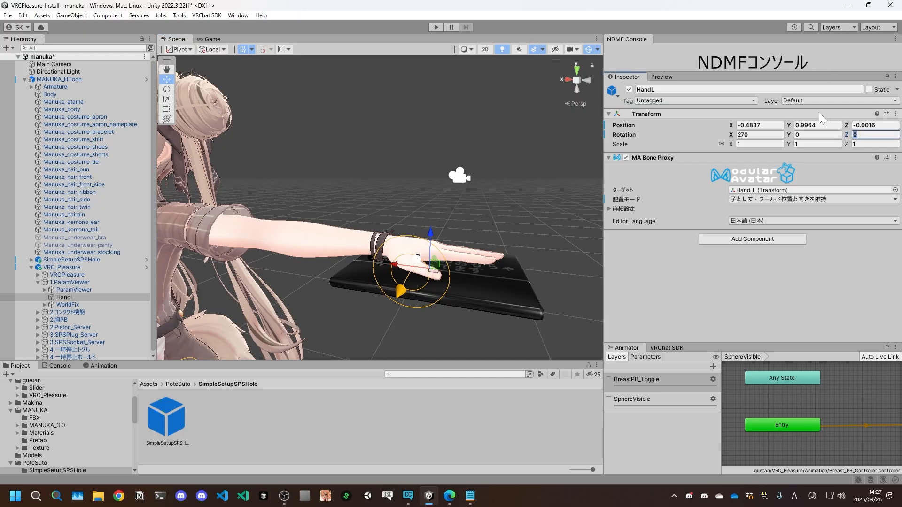
text(180)
middle_drag(324, 231, 371, 222)
scroll(354, 229, down, 3)
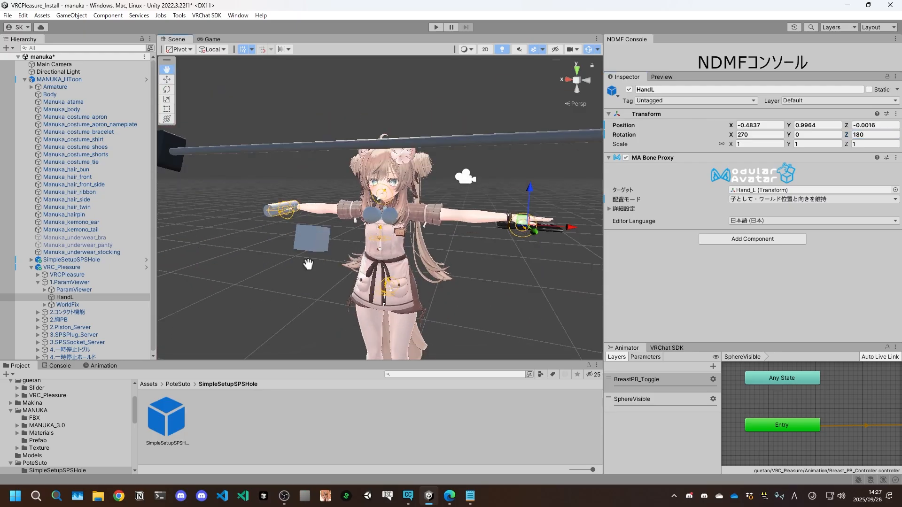
scroll(337, 235, up, 3)
Step: Collapse 1.ParamViewer, expand 2.コンタクト機能 and shift EngageSystem along its depth axis to about Z 0.099
key(Left)
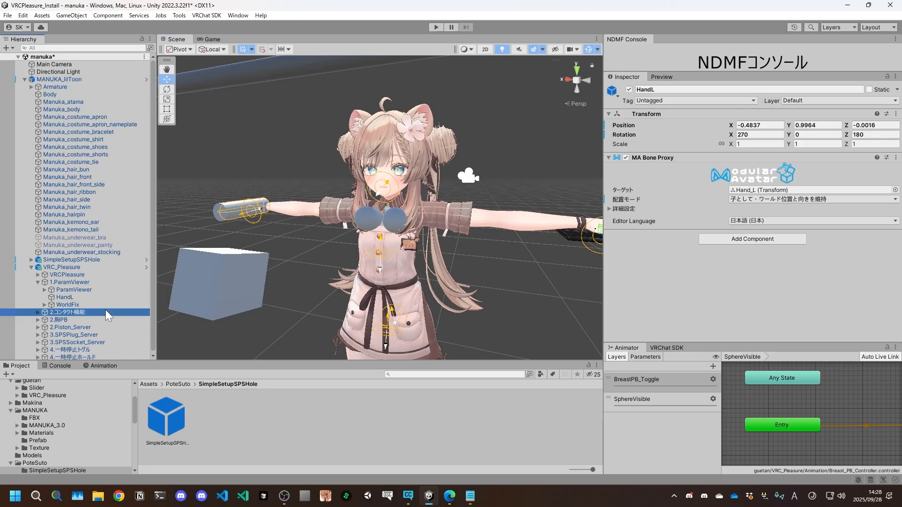
key(Left)
key(Down)
key(Right)
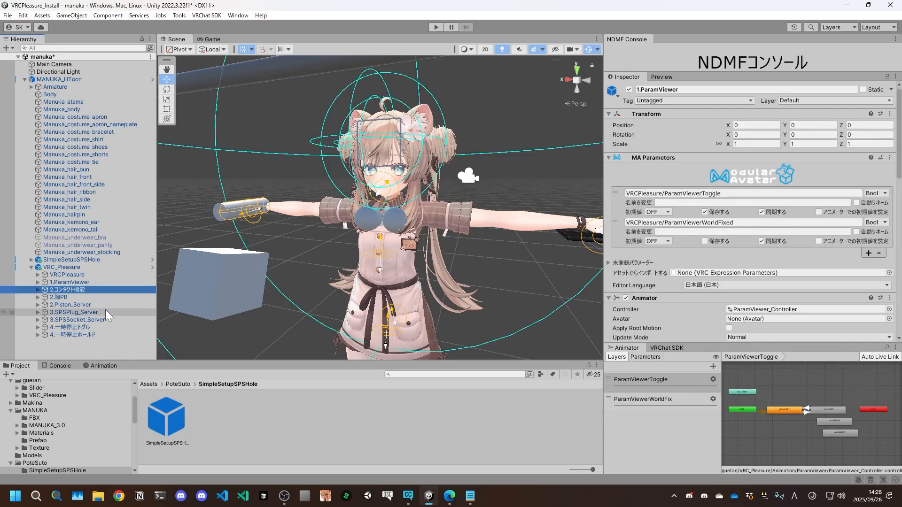
click(90, 299)
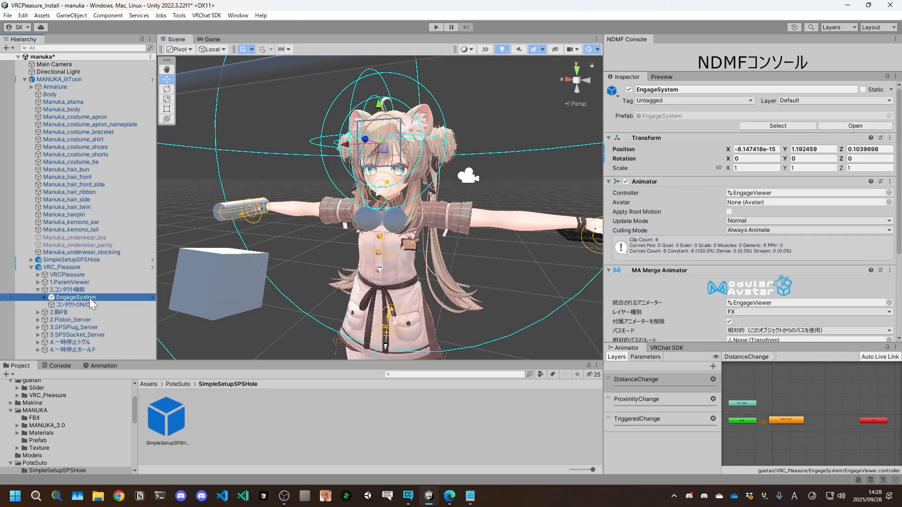
key(f)
scroll(441, 228, down, 5)
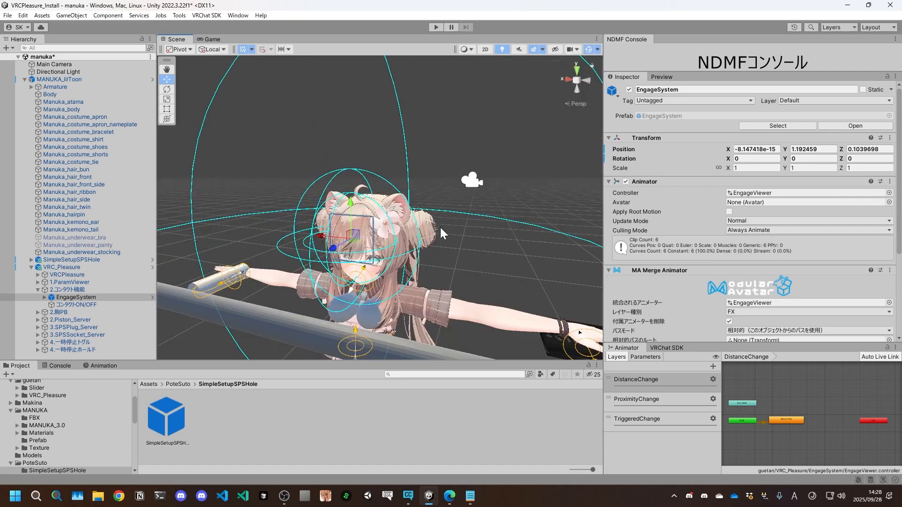
right_drag(440, 227, 432, 249)
middle_drag(444, 250, 423, 251)
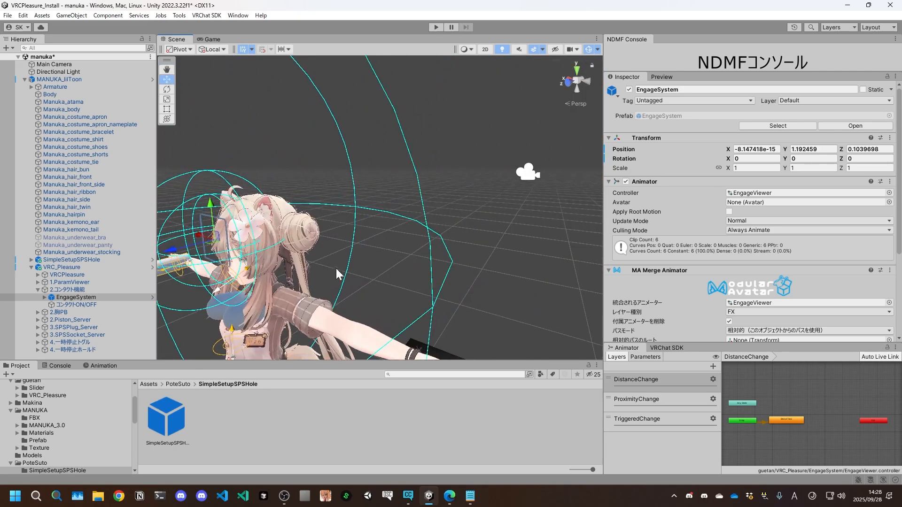
middle_drag(335, 267, 343, 265)
scroll(337, 259, up, 3)
scroll(328, 237, down, 2)
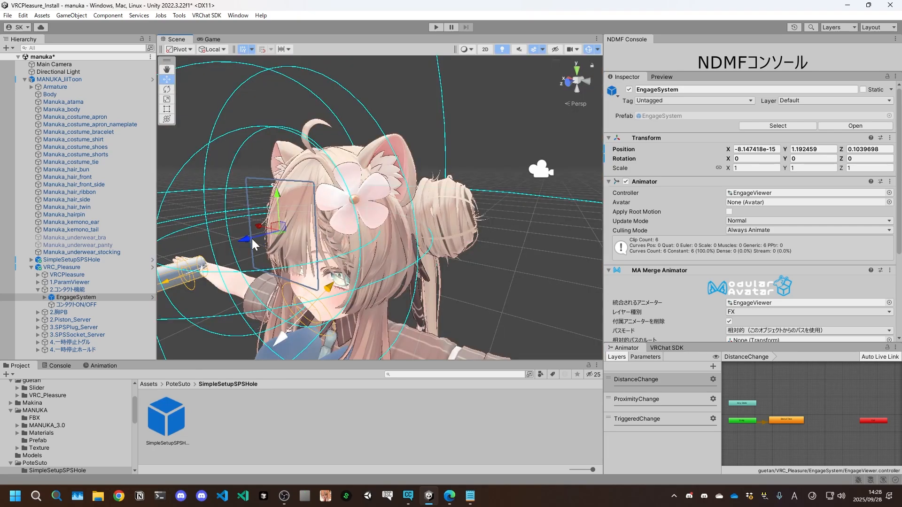
drag(253, 239, 256, 240)
scroll(344, 255, down, 3)
middle_drag(373, 278, 380, 259)
middle_drag(386, 216, 380, 223)
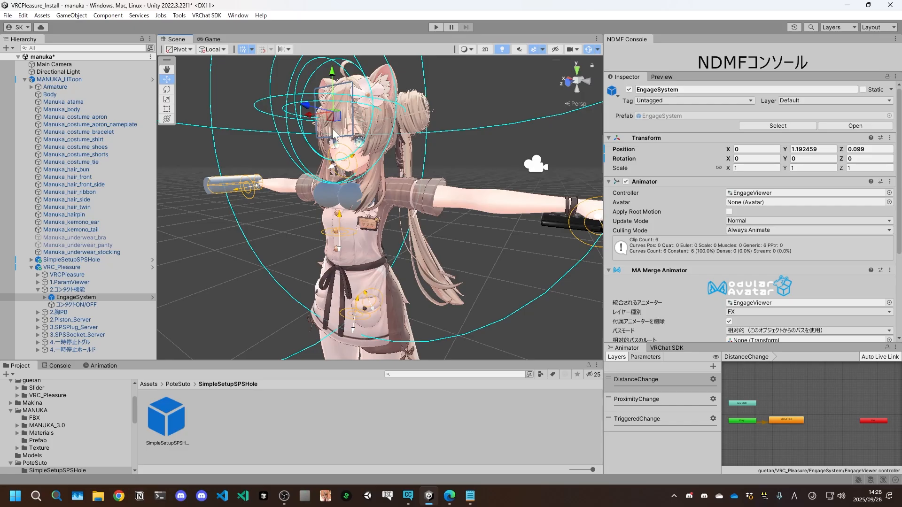
Step: Move EngageSystem down to the avatar's abdomen at about Y 0.864 and set its X position to 0
click(60, 299)
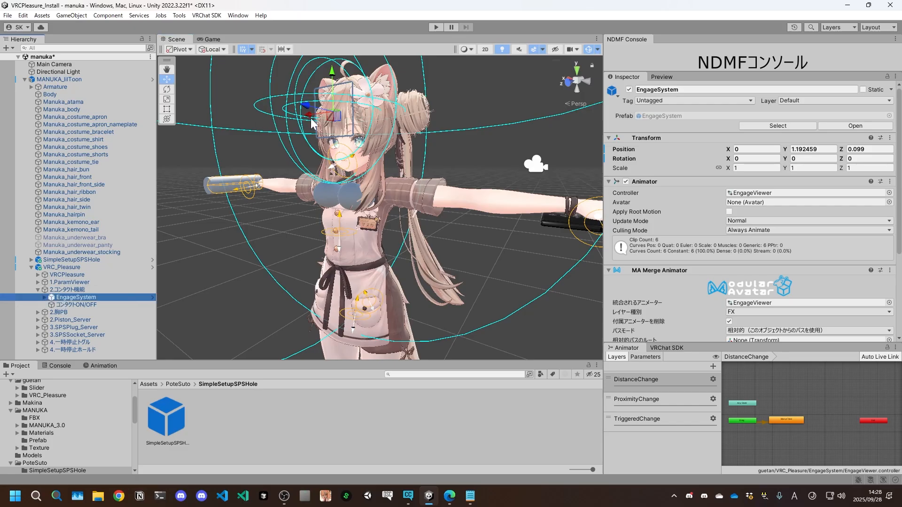
drag(331, 75, 477, 214)
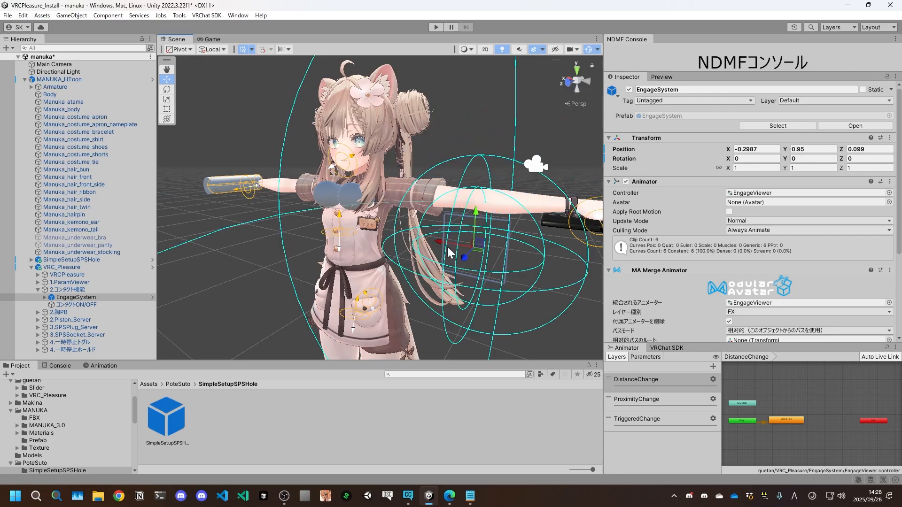
drag(447, 246, 320, 255)
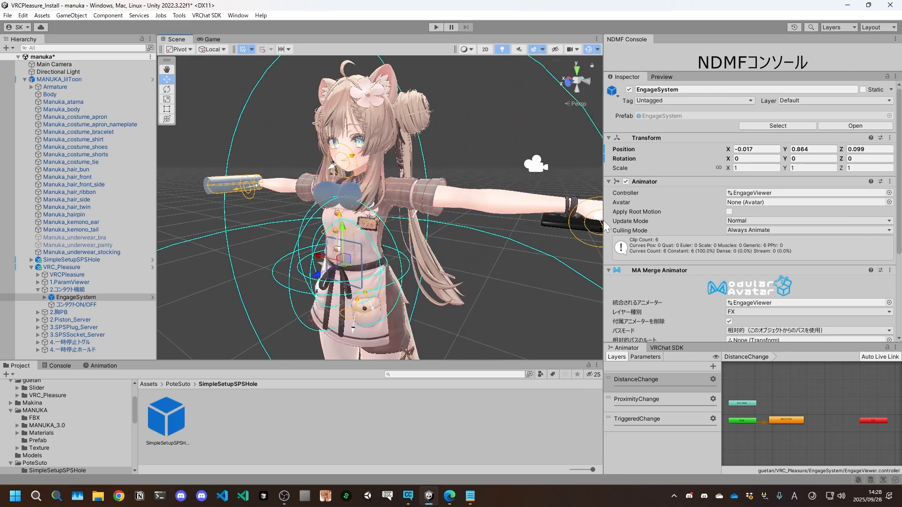
click(757, 149)
text(0)
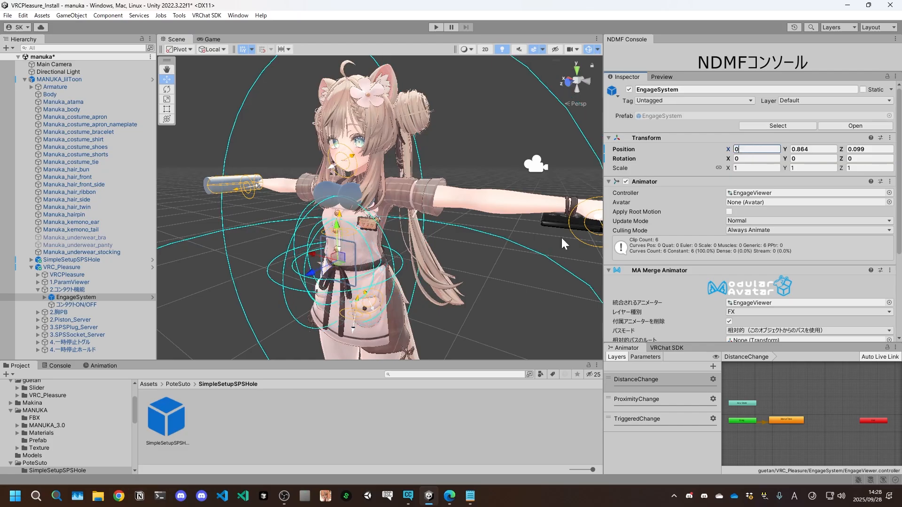
Step: Set EngageSystem's MA Bone Proxy target to the Spine bone, and collapse Armature and 2.コンタクト機能
scroll(452, 281, up, 3)
scroll(717, 276, down, 5)
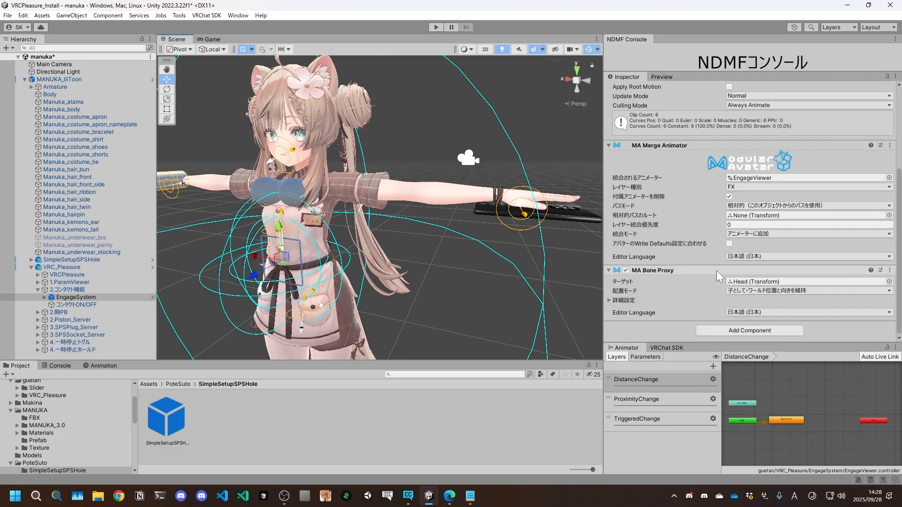
click(770, 282)
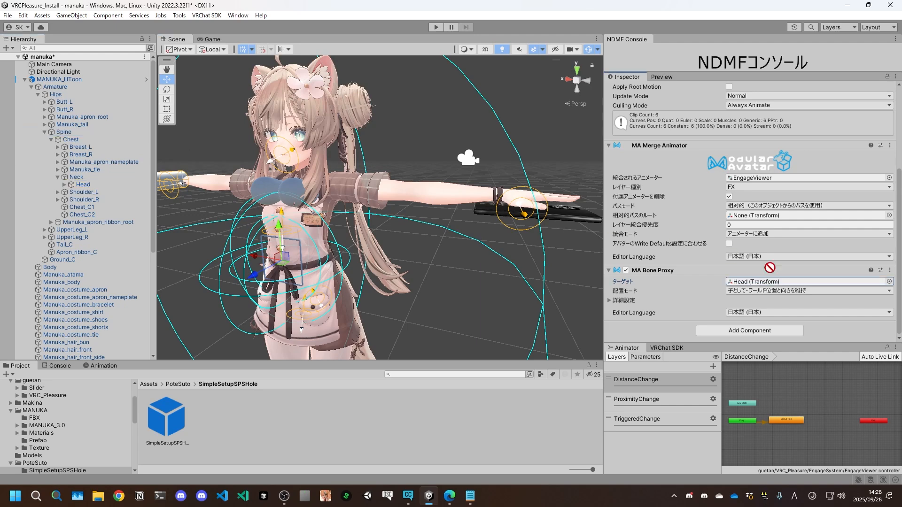
drag(770, 268, 801, 284)
middle_drag(253, 242, 266, 225)
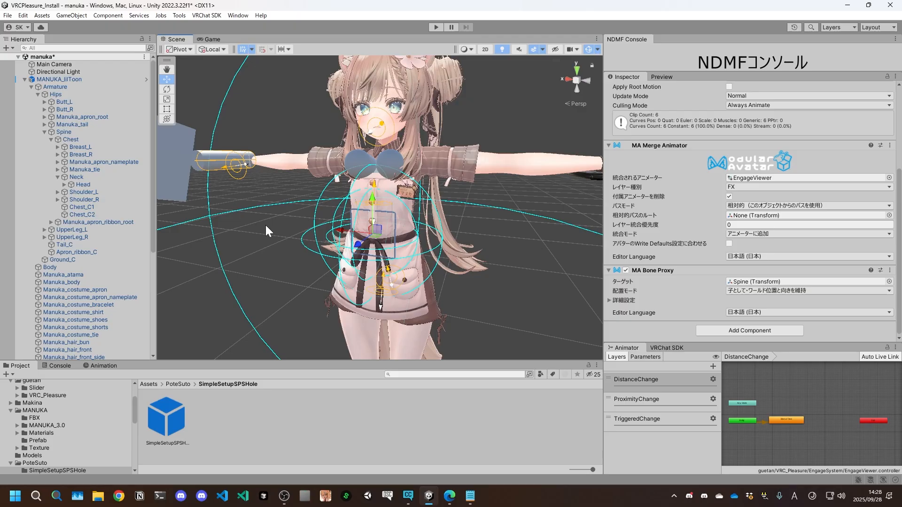
click(31, 87)
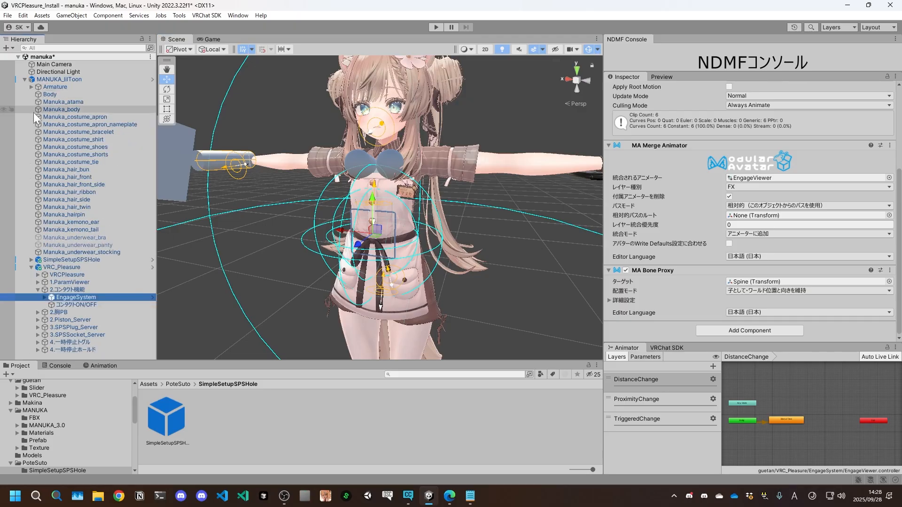
click(38, 289)
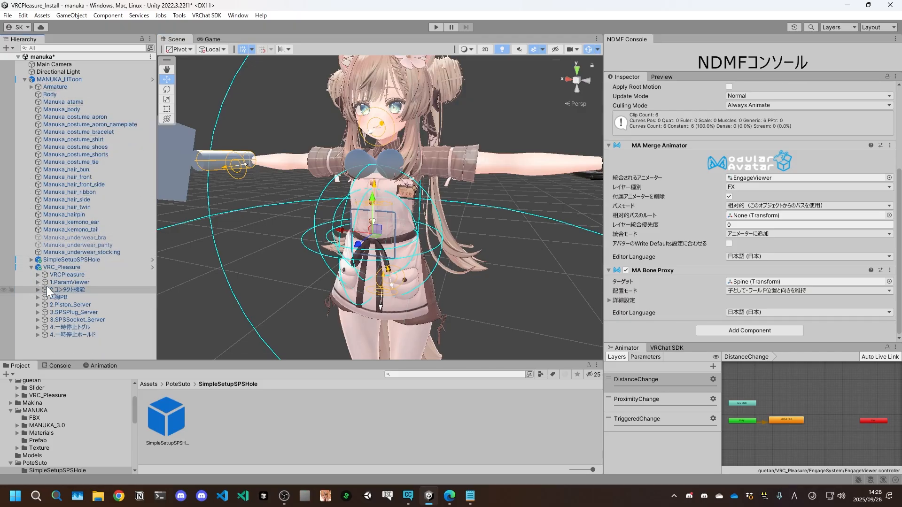
Step: Expand 2.胸PB and move its For settings object below the chest to about Y 0.9329, Z 0.0162
scroll(354, 229, up, 5)
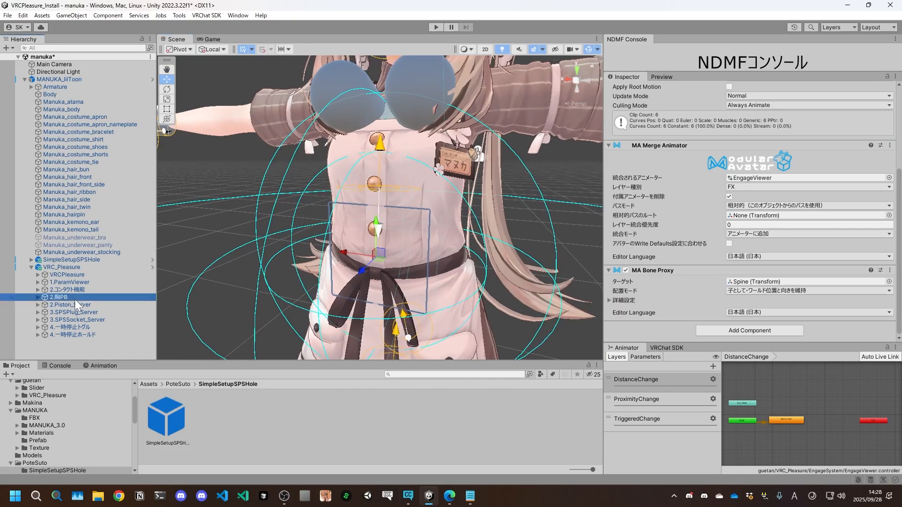
click(74, 299)
middle_drag(336, 210, 339, 241)
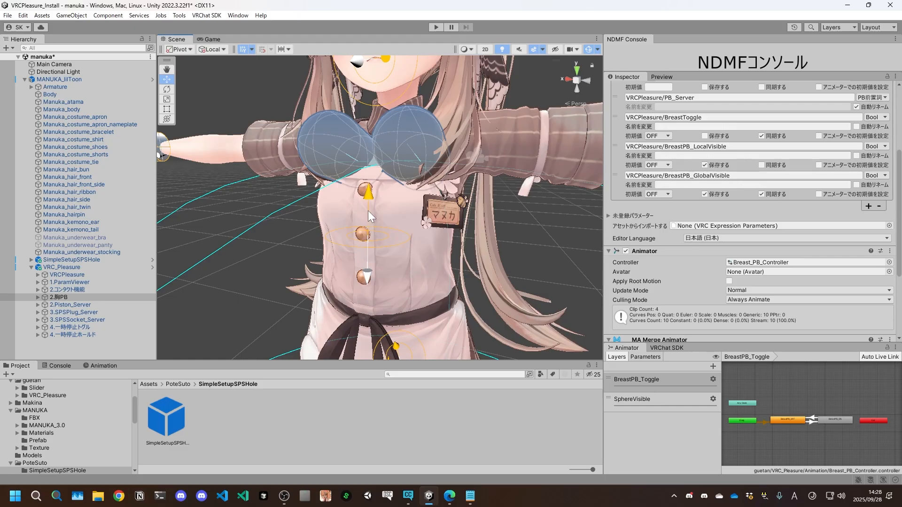
click(68, 299)
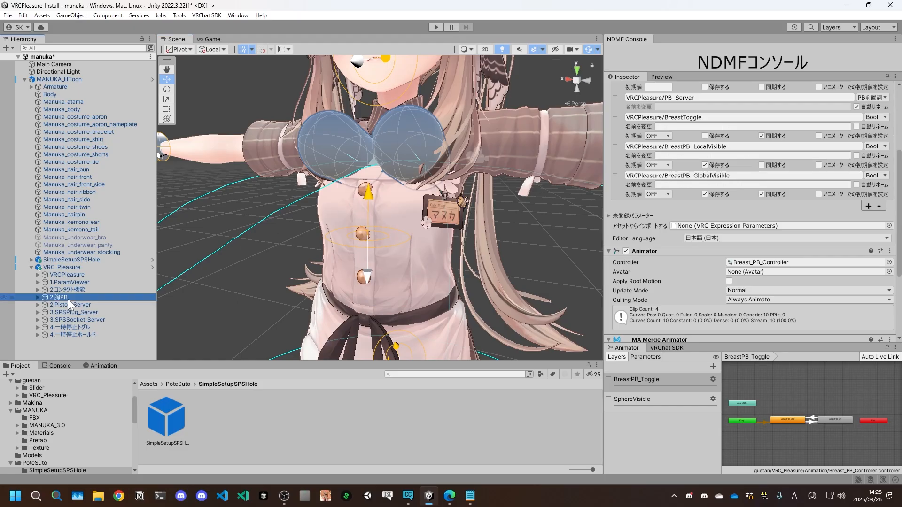
key(Right)
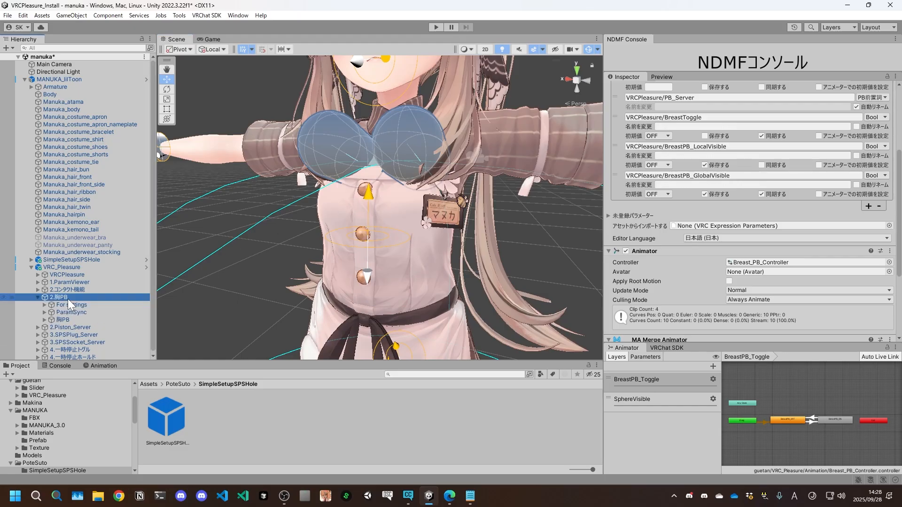
click(76, 305)
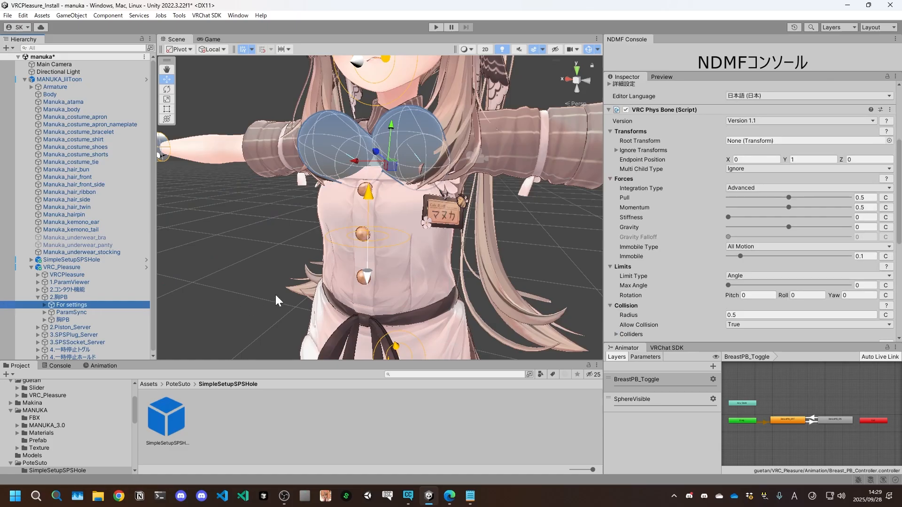
scroll(700, 183, up, 5)
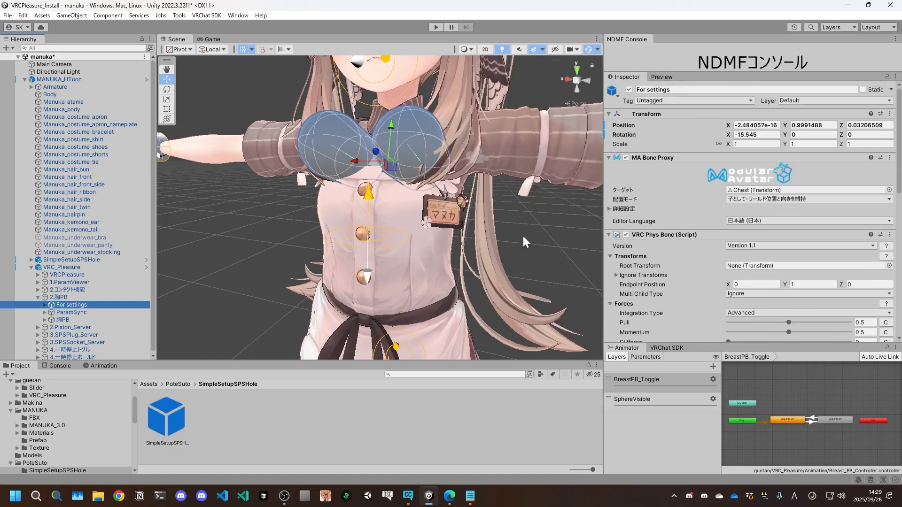
right_drag(522, 237, 473, 246)
key(f)
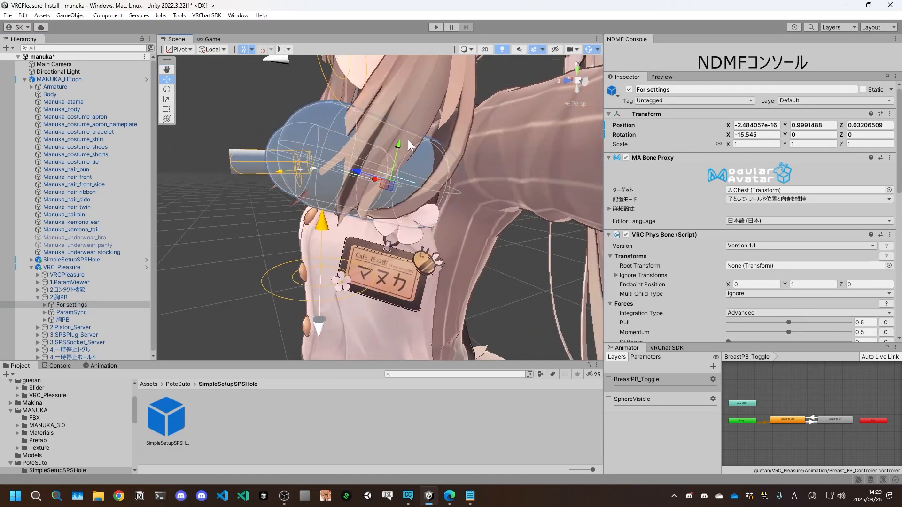
drag(409, 142, 467, 270)
middle_drag(332, 276, 482, 290)
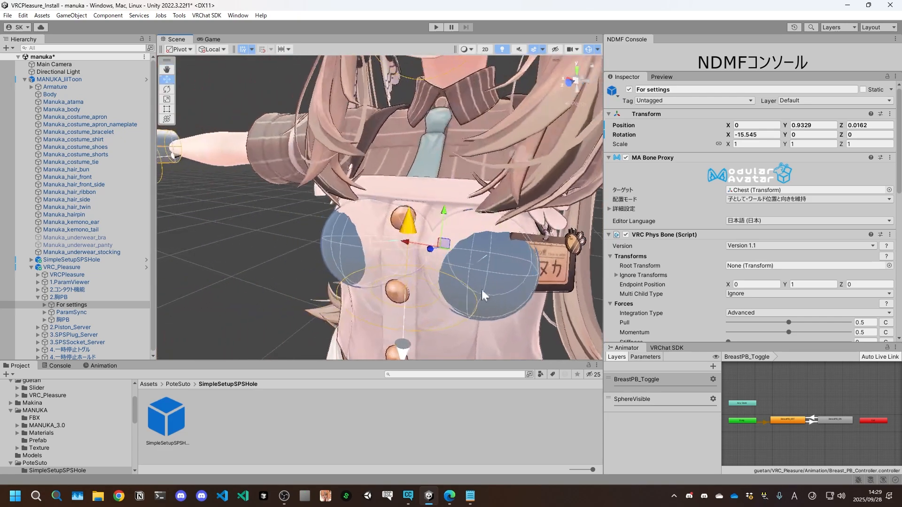
Step: Nudge the For settings object sideways on the chest and set its X position back to 0
drag(407, 242, 400, 241)
scroll(442, 293, down, 3)
right_drag(441, 296, 492, 303)
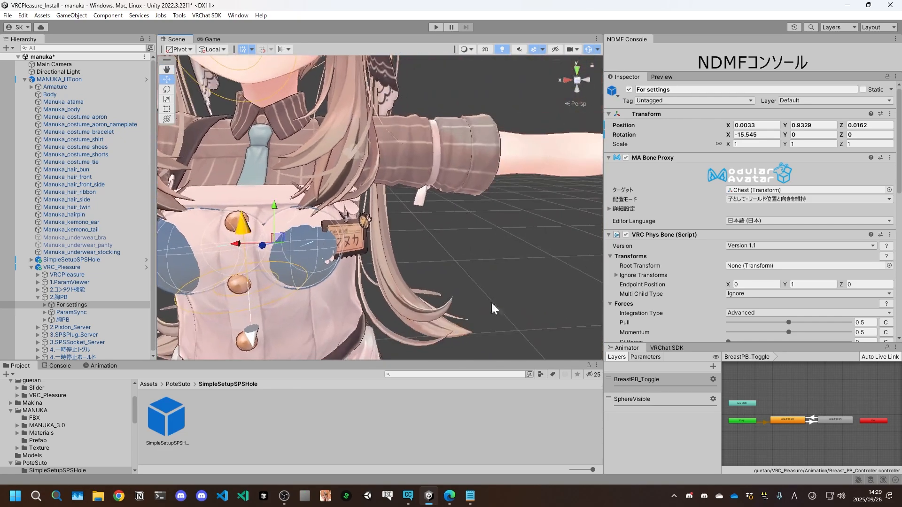
middle_drag(325, 282, 455, 259)
click(756, 125)
text(0)
key(Return)
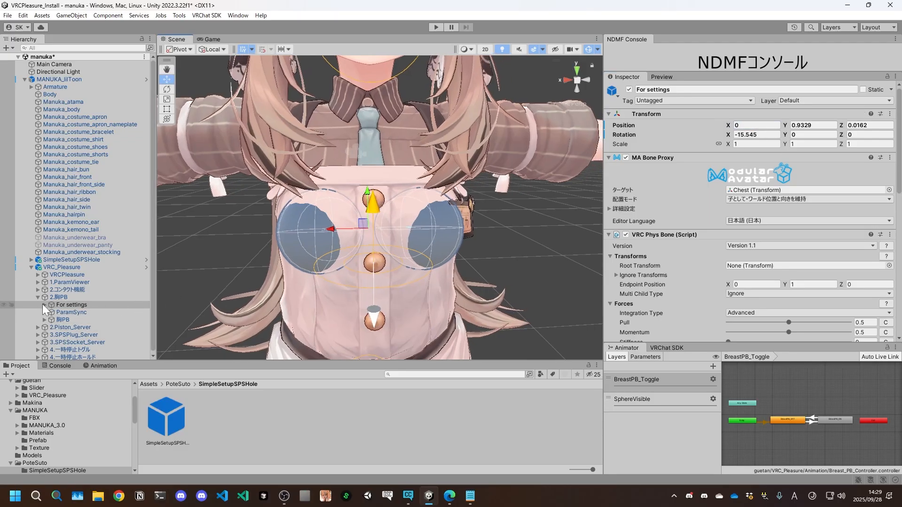
Step: Expand For settings and move its two spheres toward the chest's centre, shifting BreastL slightly inward and BreastR to about X 0.0293
click(44, 305)
click(81, 313)
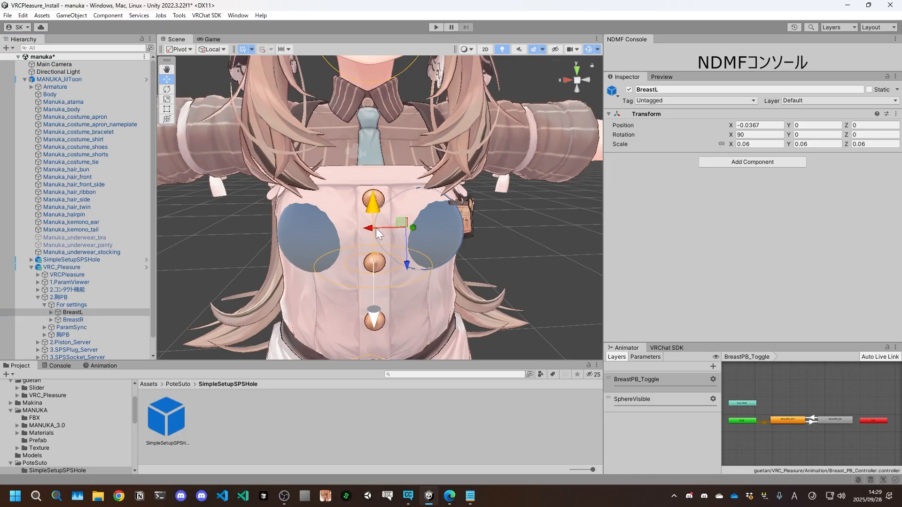
drag(376, 227, 366, 228)
click(123, 318)
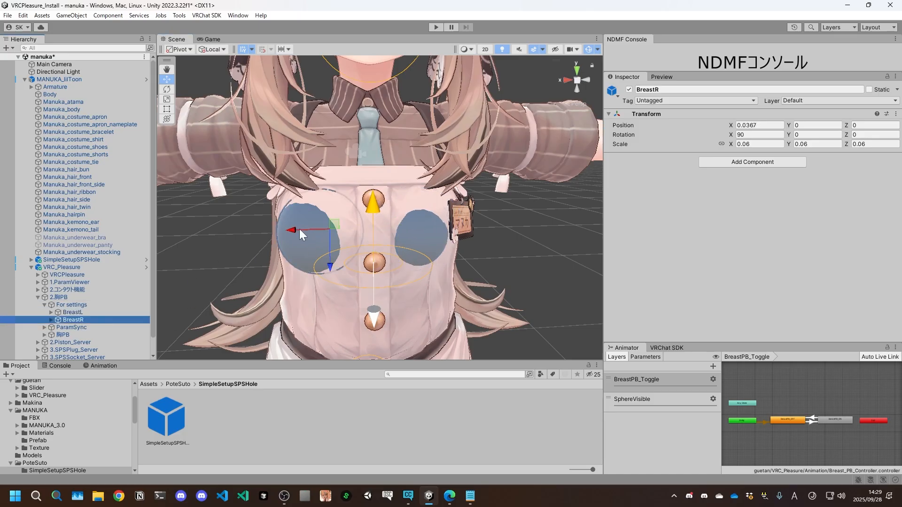
drag(299, 231, 309, 230)
Step: Select BreastL and BreastR together and set their uniform scale to 0.06
alt+drag(293, 272, 523, 253)
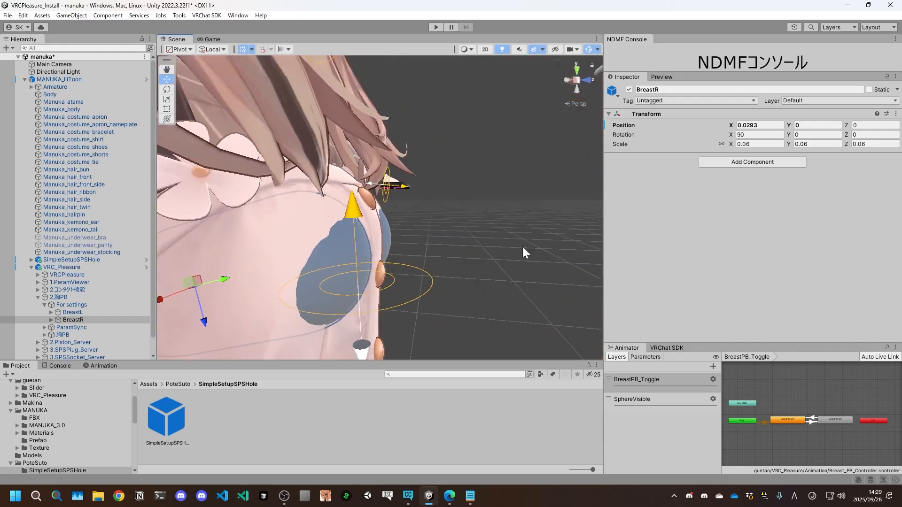
click(769, 144)
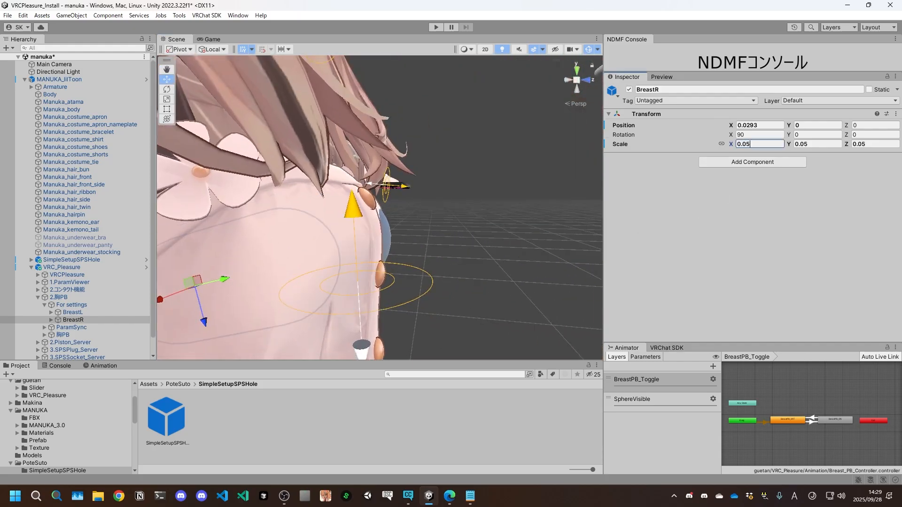
ctrl+click(82, 313)
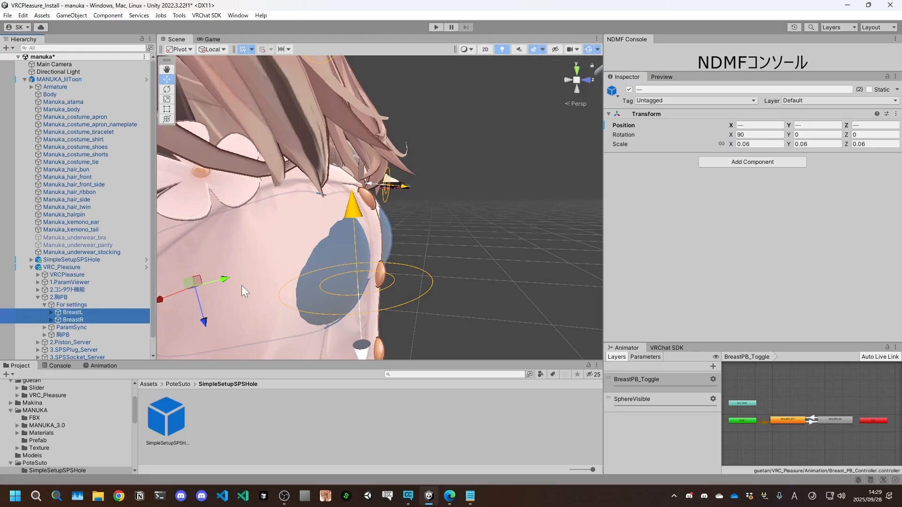
click(760, 143)
text(0.055)
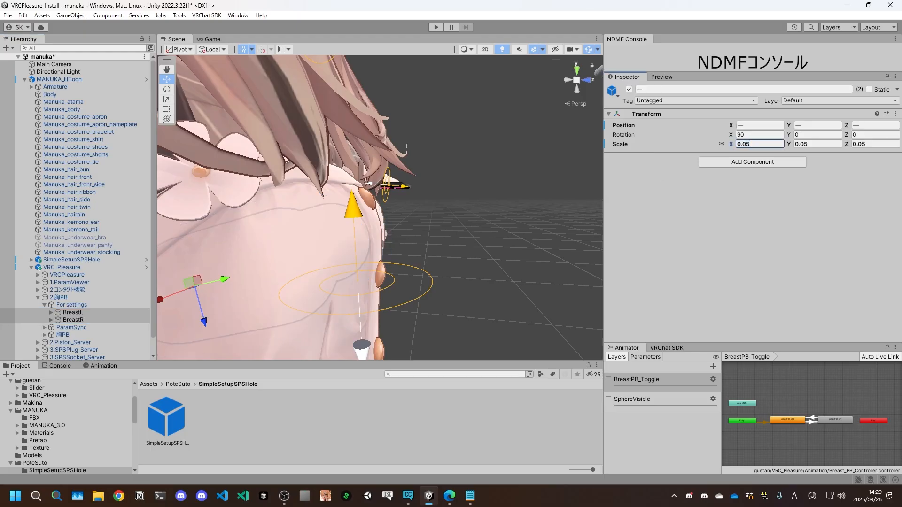
key(BackSpace)
key(BackSpace)
text(6)
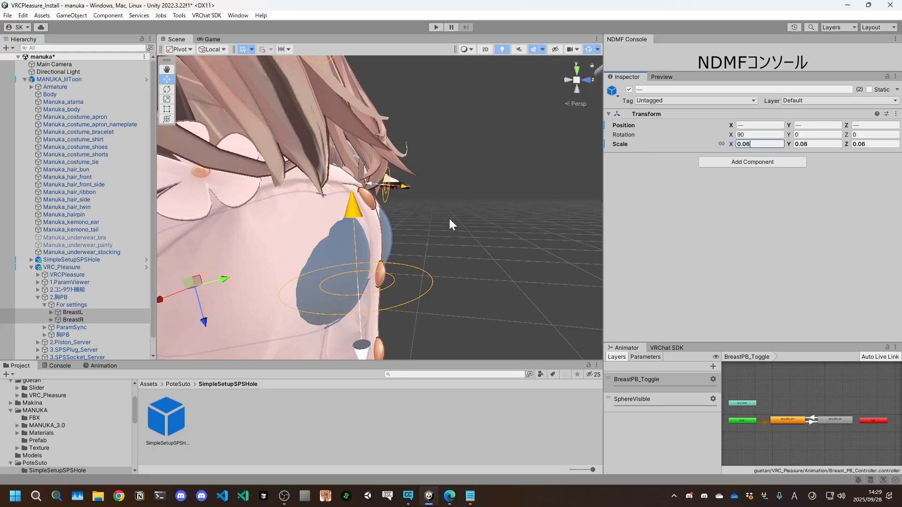
Step: Move BreastL and BreastR together to about Y 0.0041, Z -0.0036 inside the chest, and collapse 2.胸PB
middle_drag(283, 239, 346, 225)
scroll(344, 226, down, 3)
right_drag(426, 250, 376, 250)
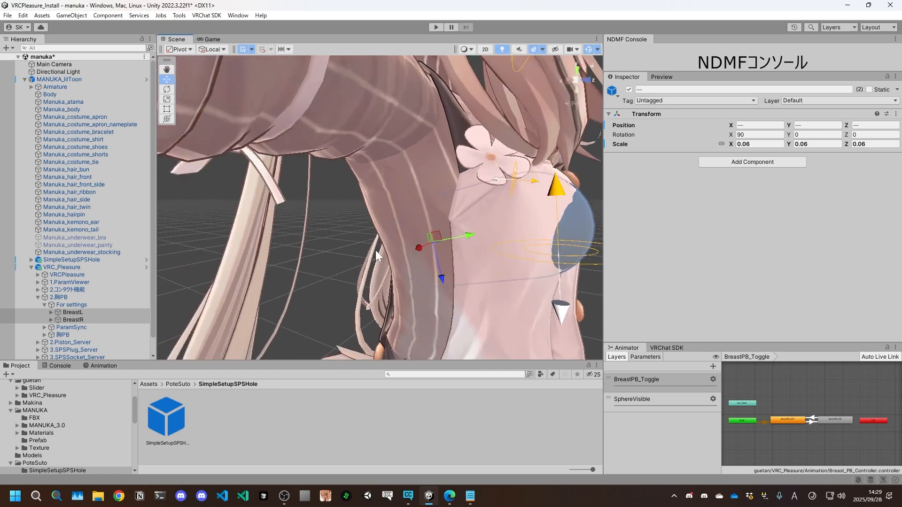
middle_drag(441, 249, 401, 247)
drag(377, 229, 372, 232)
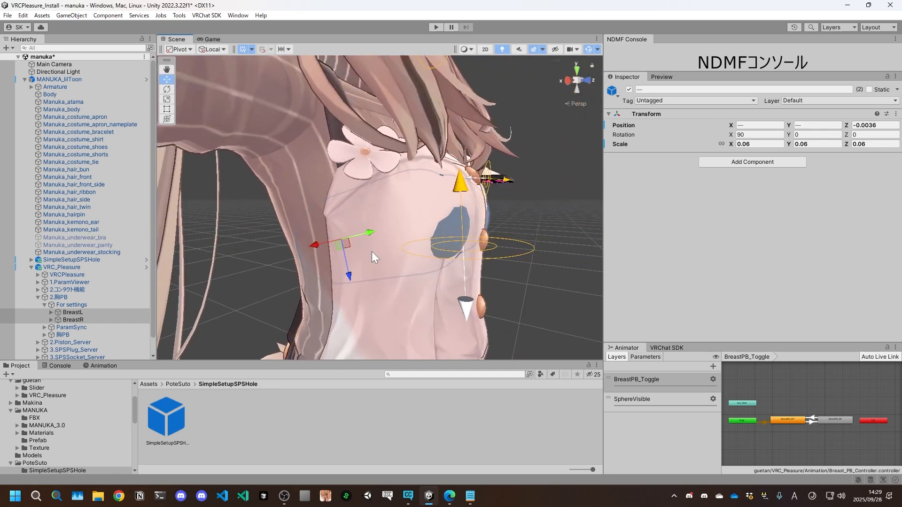
drag(351, 275, 349, 270)
middle_drag(349, 270, 308, 282)
right_drag(376, 277, 332, 284)
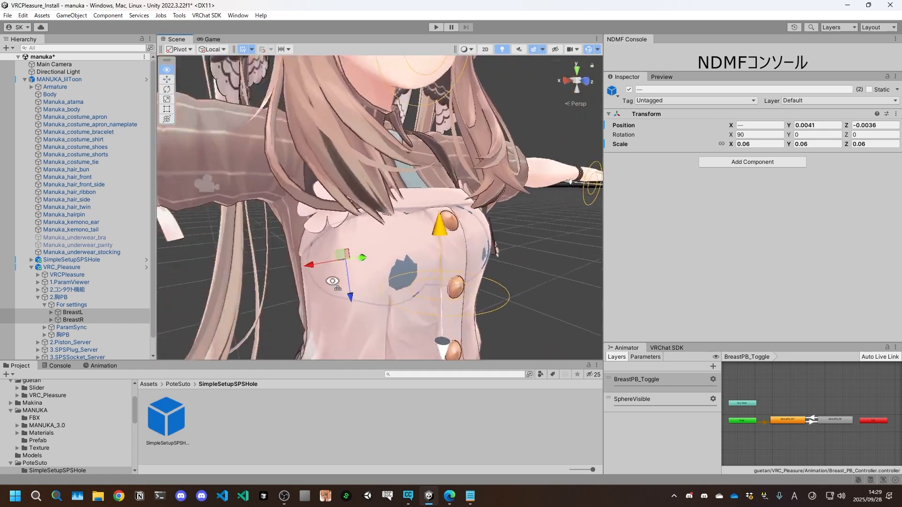
middle_drag(397, 281, 326, 287)
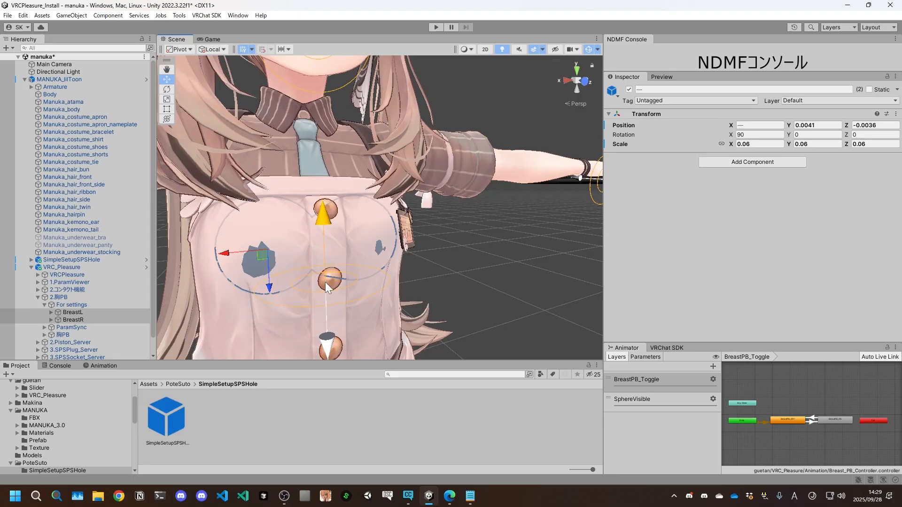
scroll(326, 282, down, 2)
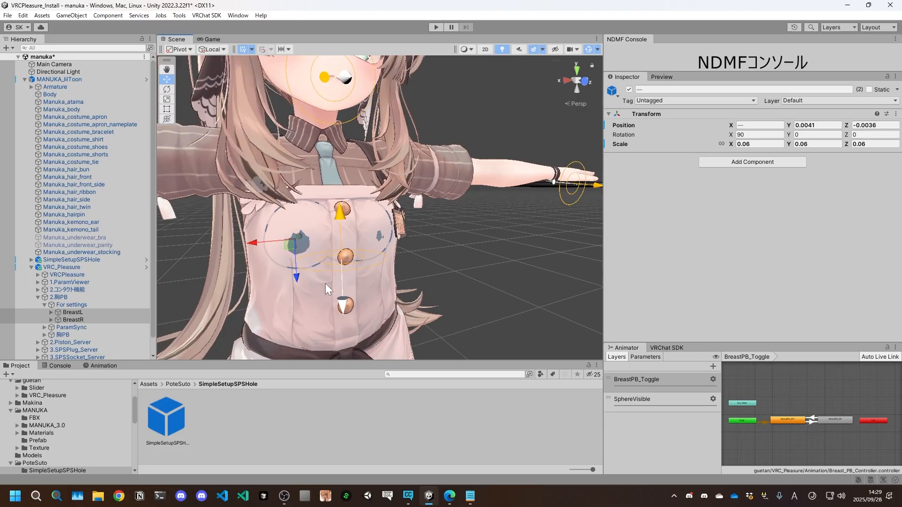
click(38, 297)
scroll(354, 274, down, 1)
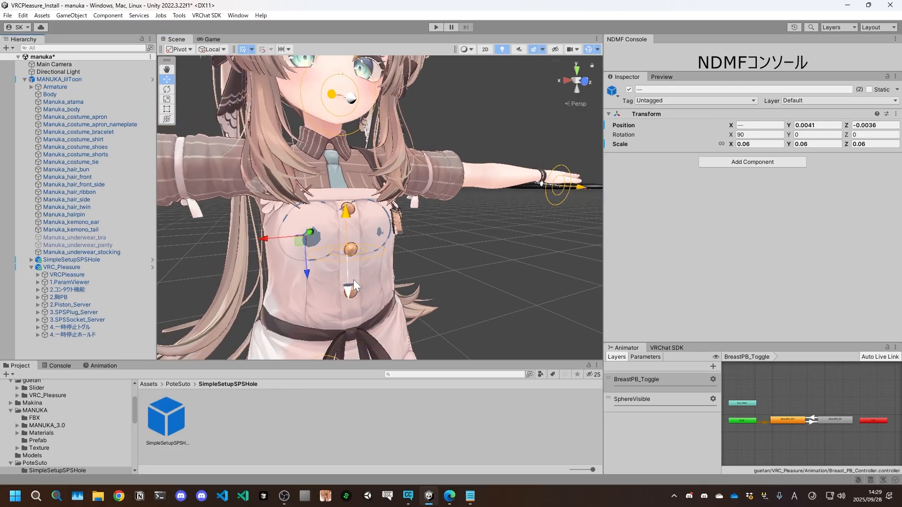
Step: Select the 棒 cylinder mesh at the avatar's outstretched hand in the scene
scroll(338, 254, down, 3)
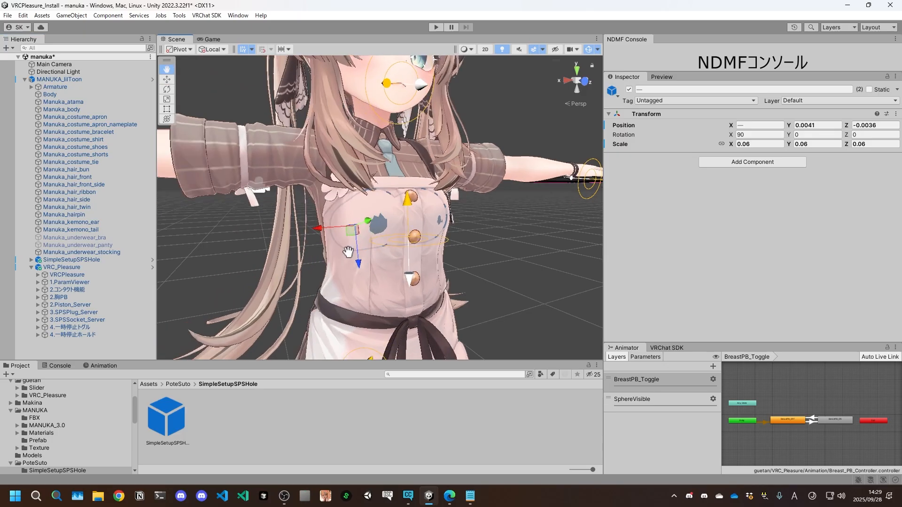
alt+drag(342, 254, 462, 267)
middle_drag(462, 267, 425, 254)
alt+drag(472, 279, 413, 270)
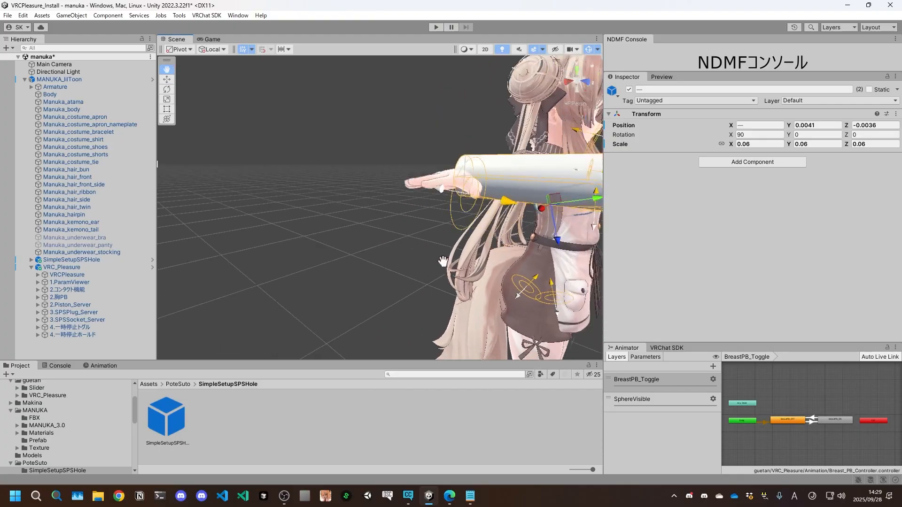
middle_drag(465, 270, 393, 214)
click(399, 209)
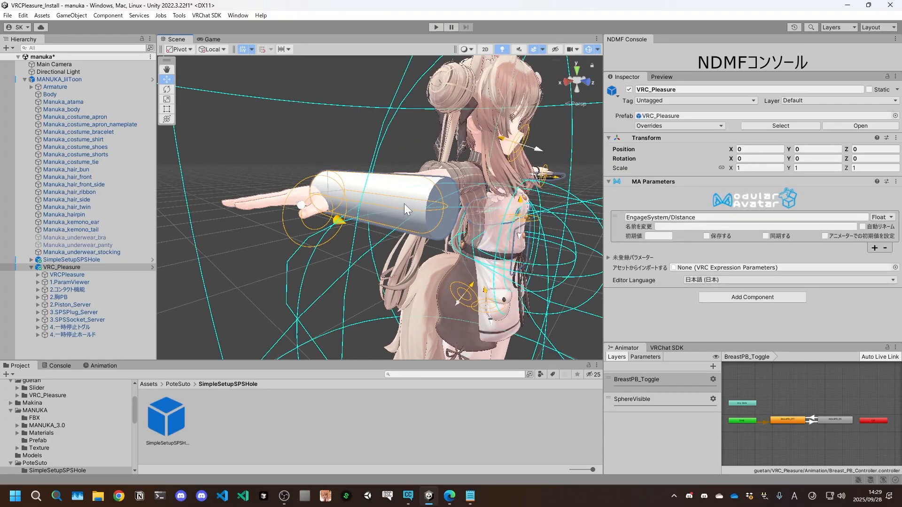
click(439, 205)
Step: Under 3.SPSPlug_Server, expand ObjectContainer and select the cylinder's parent object 棒root
click(45, 327)
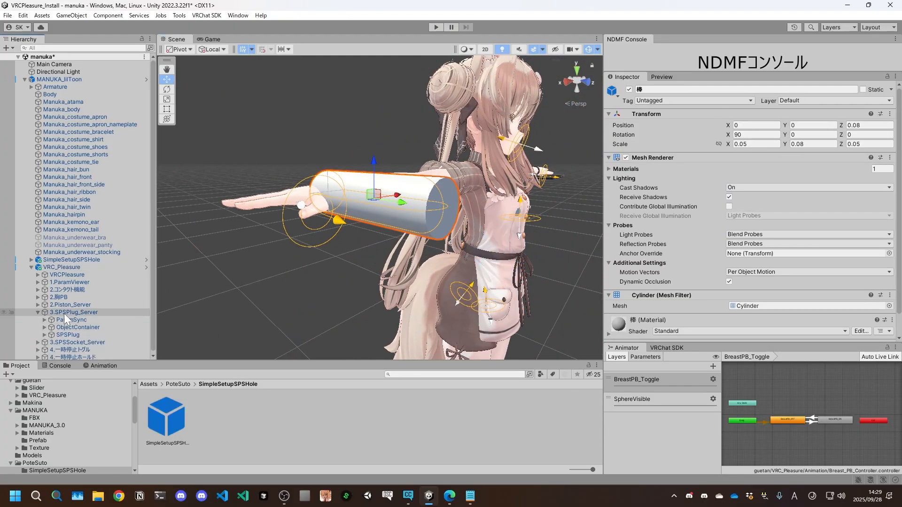
click(65, 313)
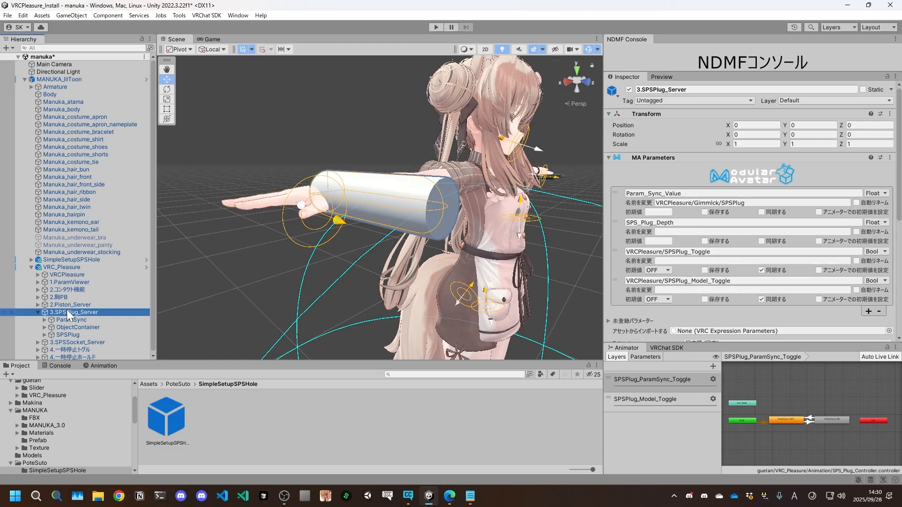
key(Down)
key(Down)
key(Right)
key(Down)
key(Down)
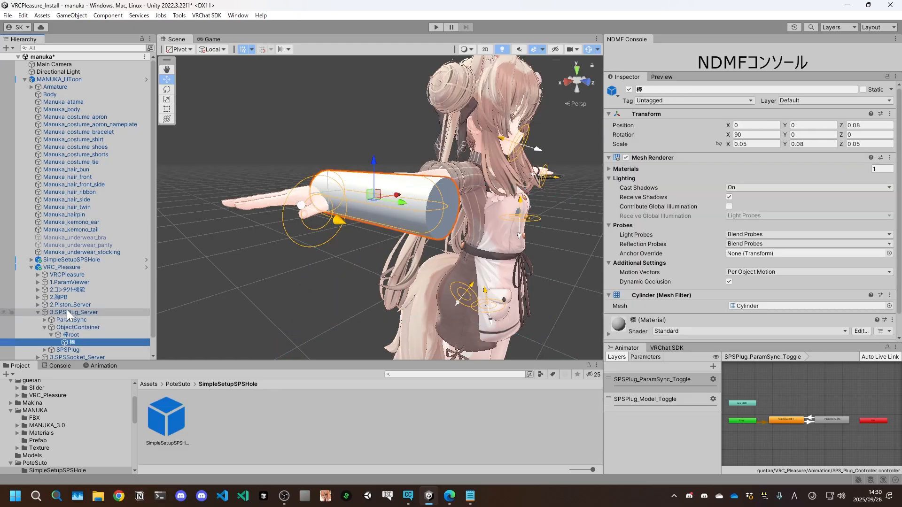
key(Up)
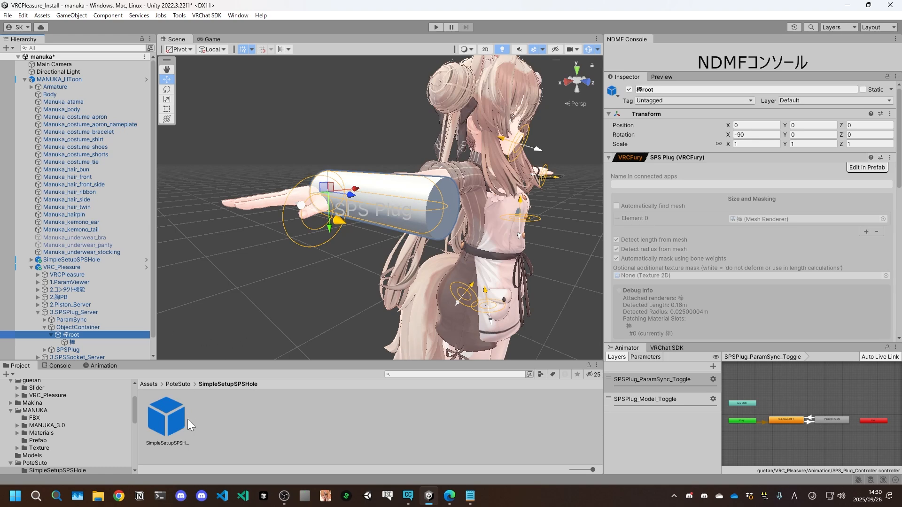
Step: Switch to the Edge browser, view the Corn Dildo item's preview images on BOOTH, and return to Unity
click(450, 496)
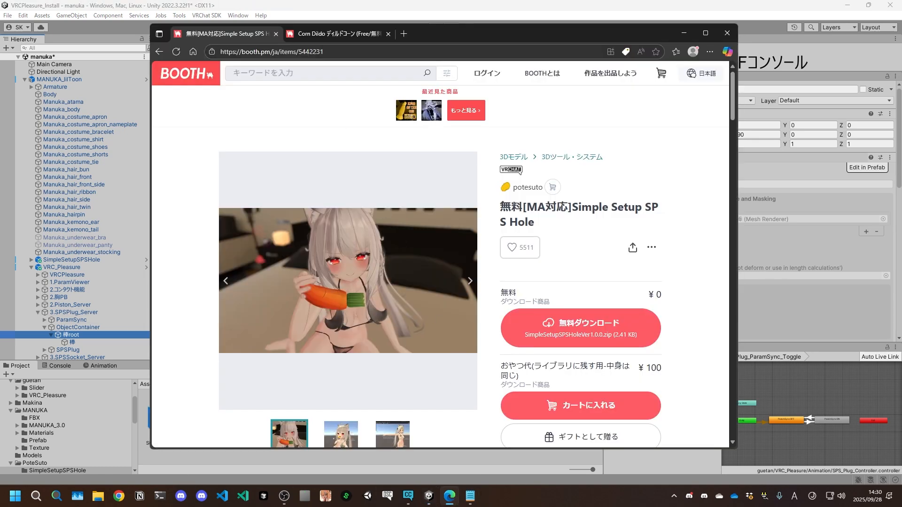
click(342, 38)
scroll(427, 374, down, 1)
click(348, 393)
click(394, 392)
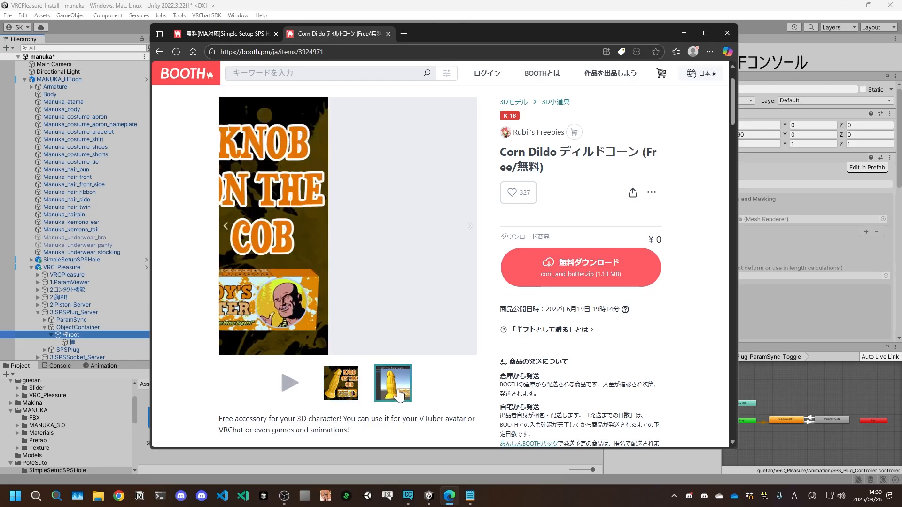
scroll(404, 394, up, 1)
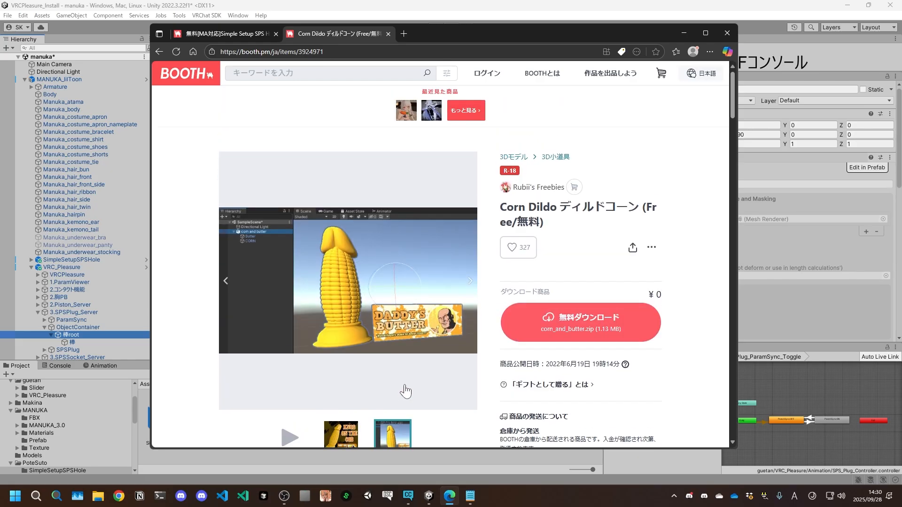
click(491, 6)
Step: Delete the 棒root object from ObjectContainer under 3.SPSPlug_Server
scroll(123, 297, down, 2)
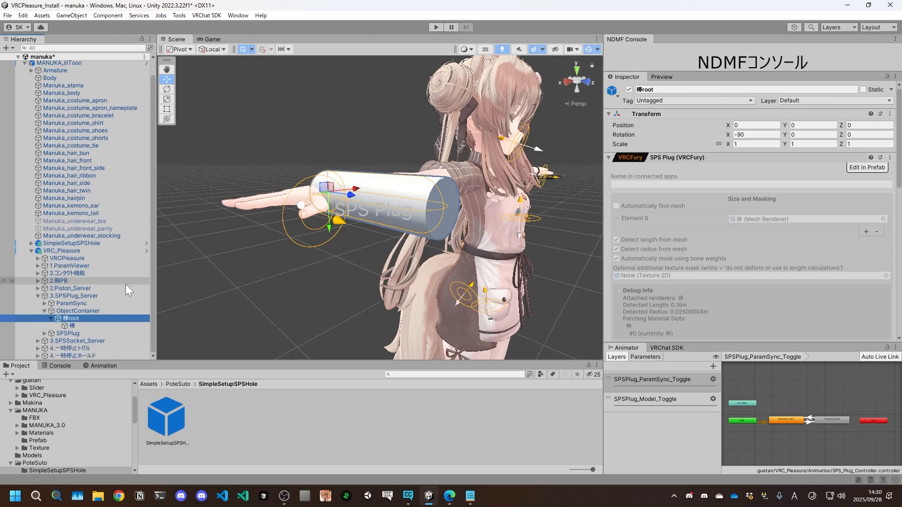
click(88, 311)
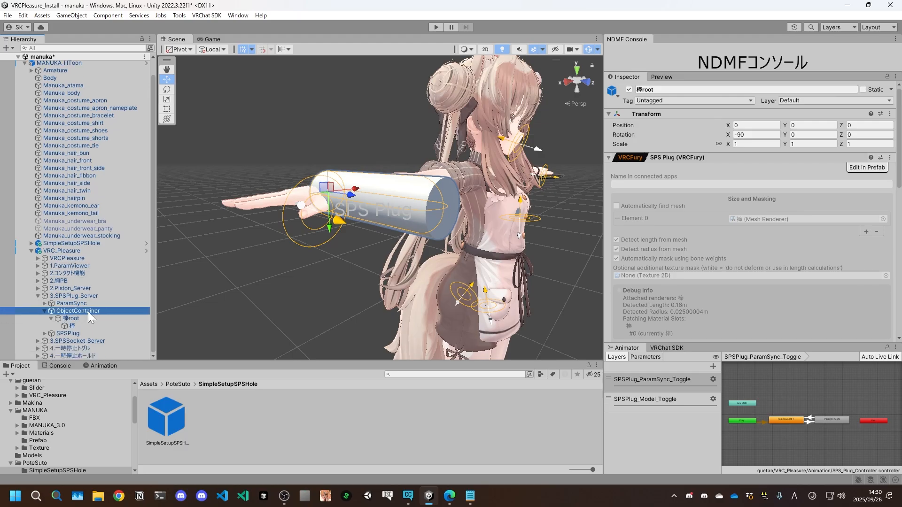
click(89, 318)
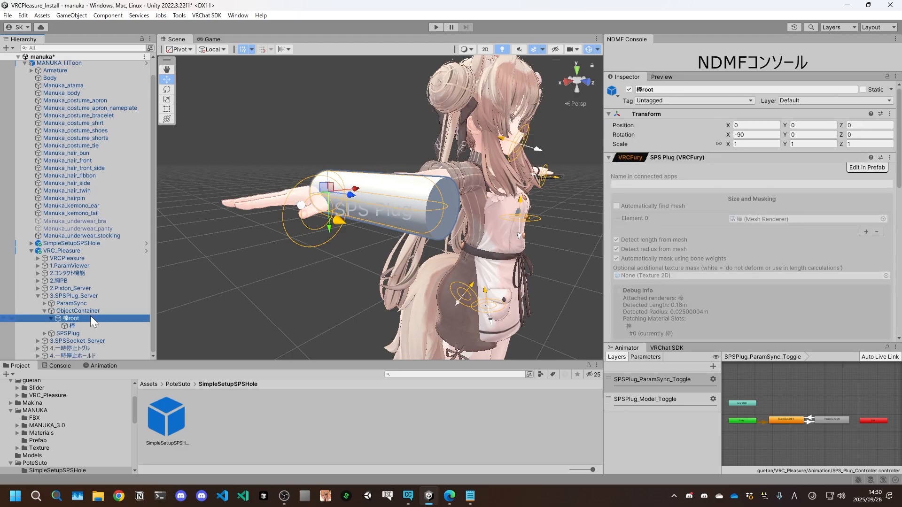
key(Delete)
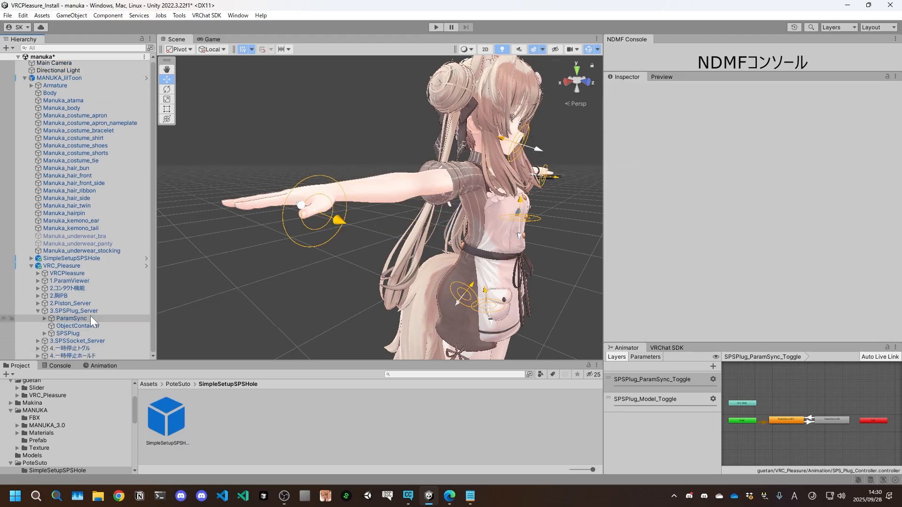
Step: Place the corn dildo model from the Assets/Models folder inside ObjectContainer under 3.SPSPlug_Server
click(153, 384)
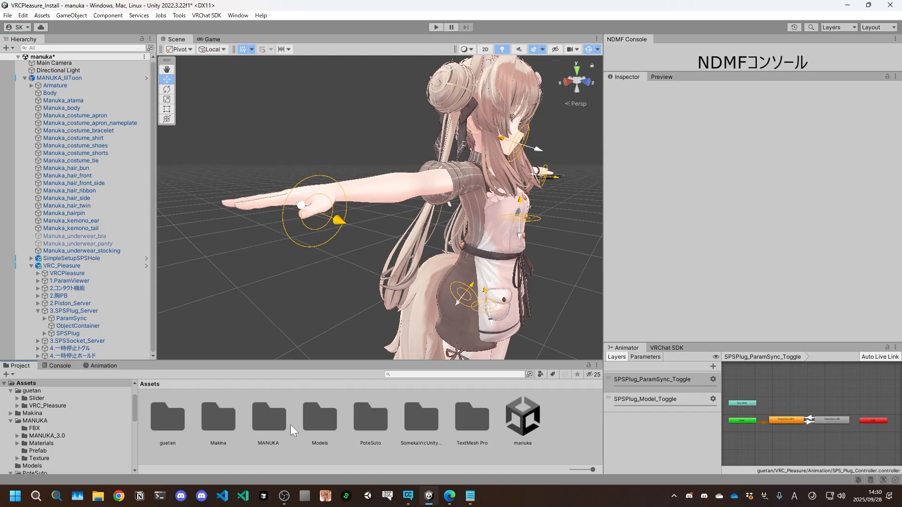
double_click(326, 424)
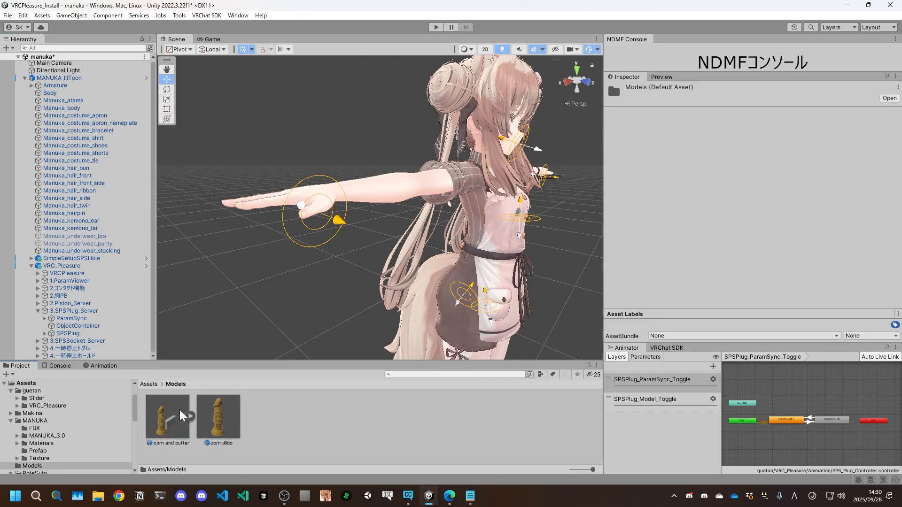
drag(218, 430, 87, 326)
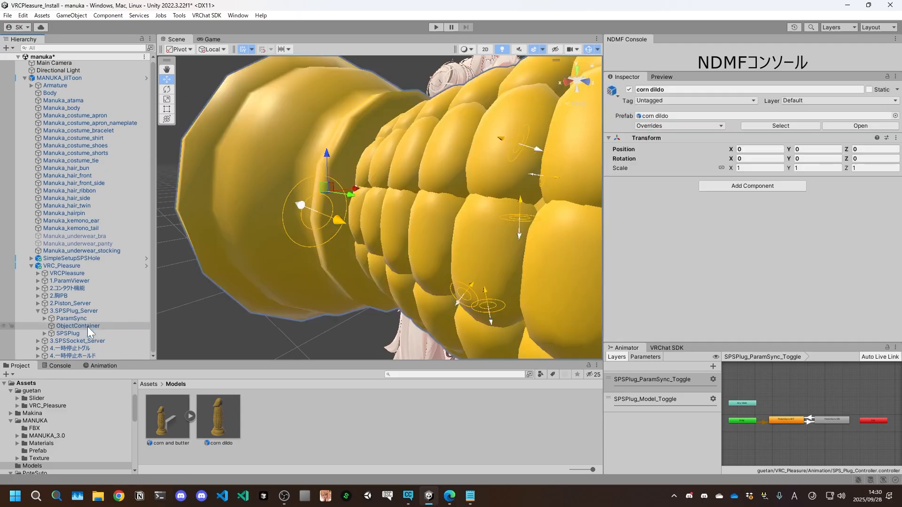
scroll(337, 196, down, 5)
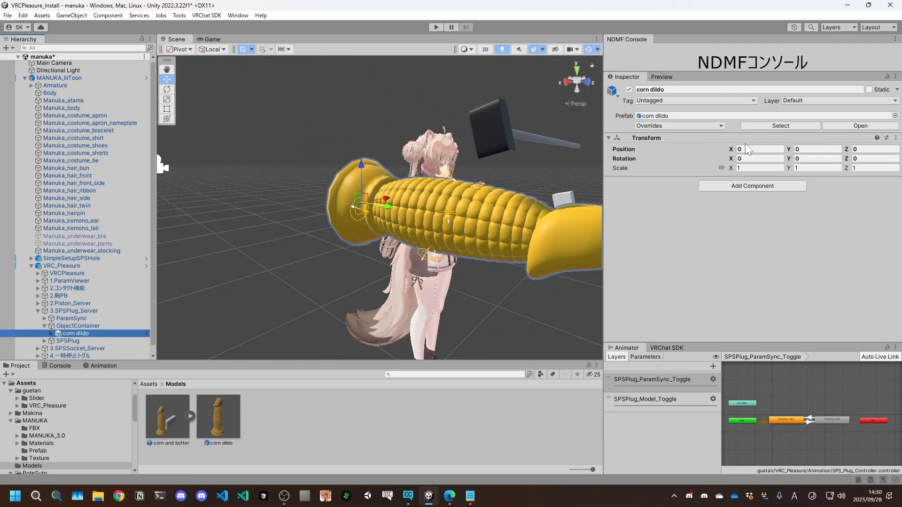
Step: Set the corn dildo model's uniform scale to 0.15 and lower it below the hand to about Z -0.047
click(759, 168)
text(0.2)
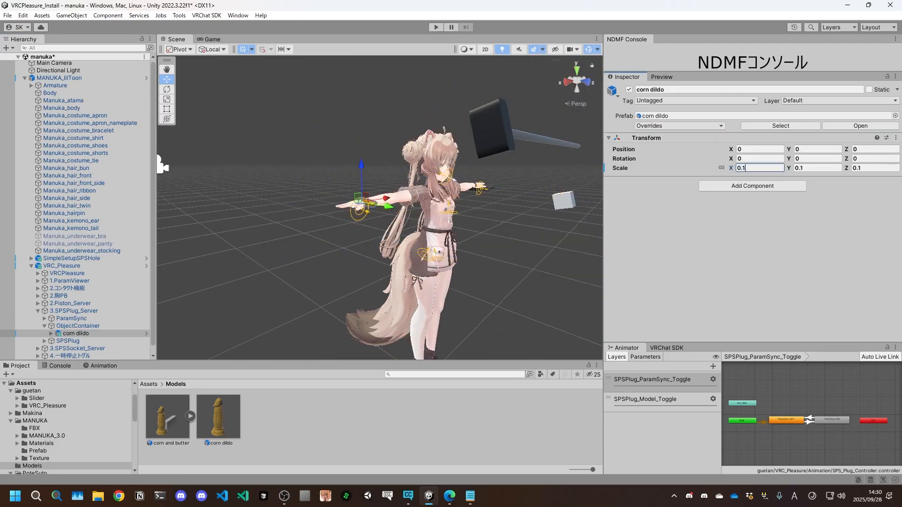
key(BackSpace)
text(15)
scroll(368, 176, up, 2)
drag(354, 161, 351, 182)
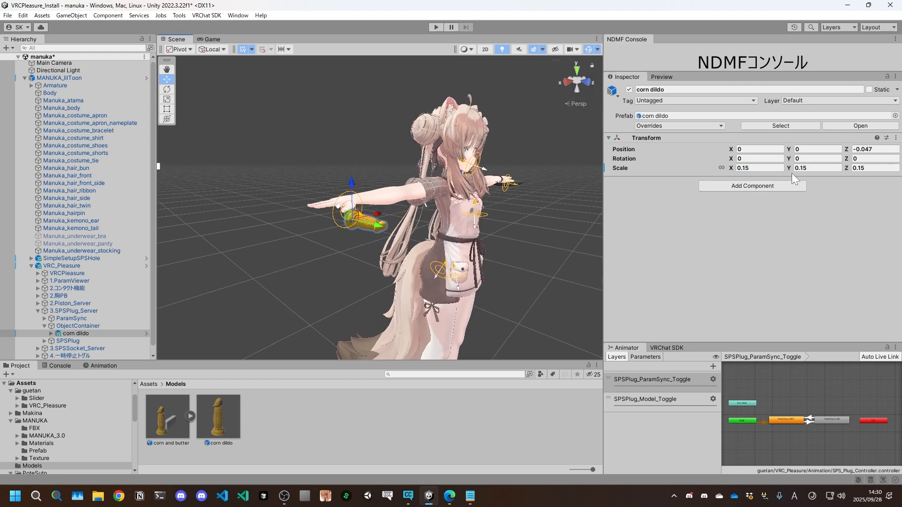
middle_drag(420, 201, 405, 206)
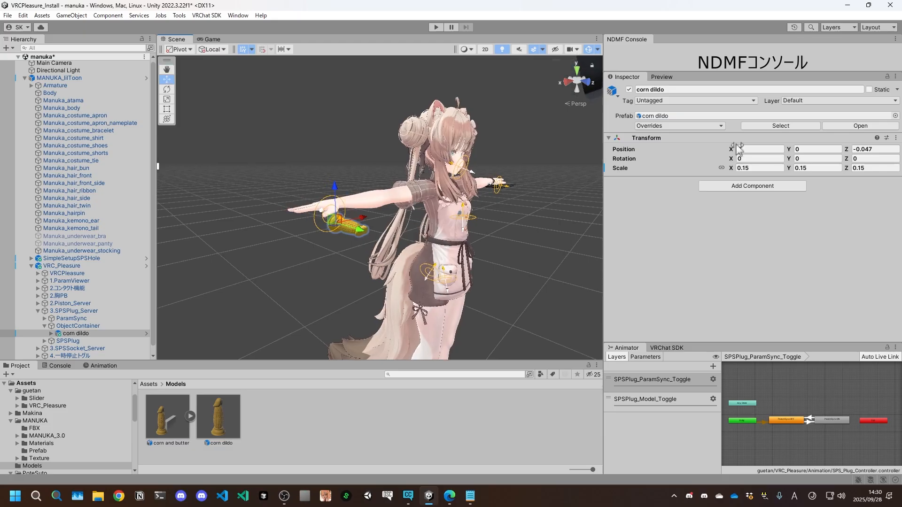
click(798, 159)
text(90)
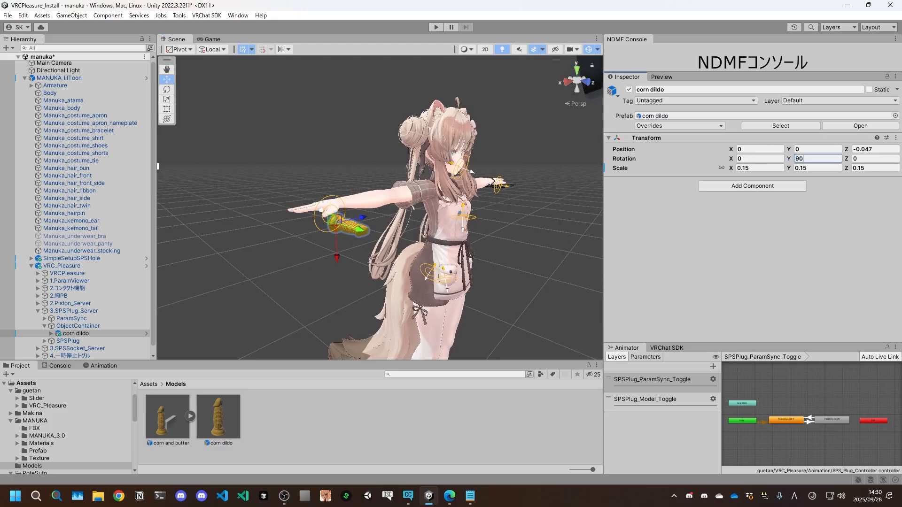
key(ctrl+z)
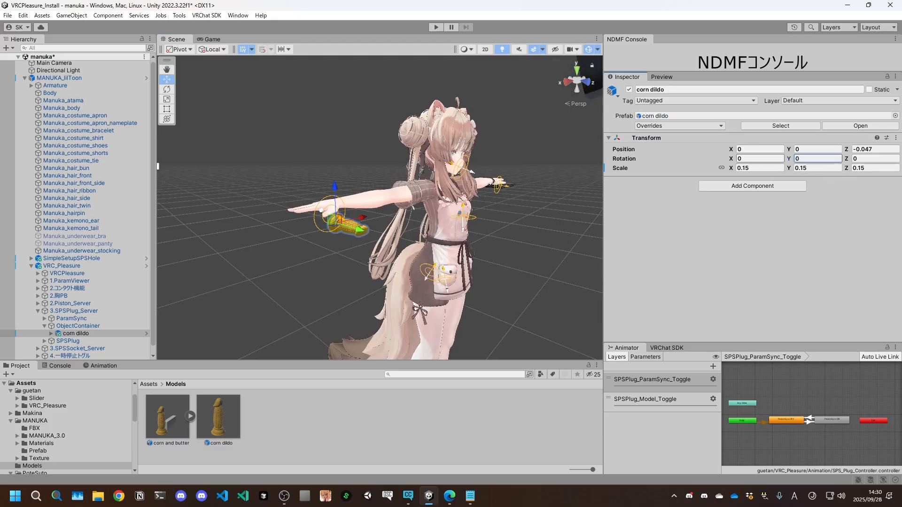
click(752, 149)
text(90)
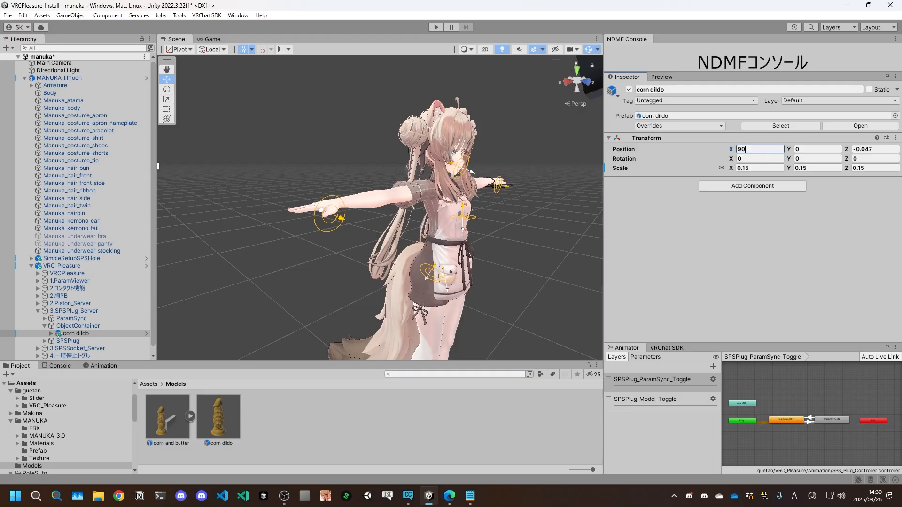
key(ctrl+z)
Step: Set the corn dildo model's X rotation to -90 and move it into the hand at about X -0.023, Y -0.012, Z -0.016
click(759, 159)
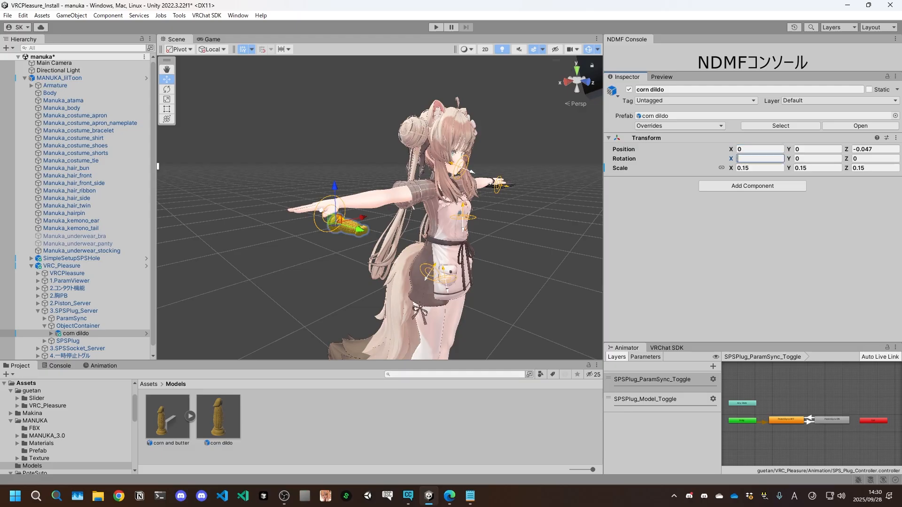
text(-90)
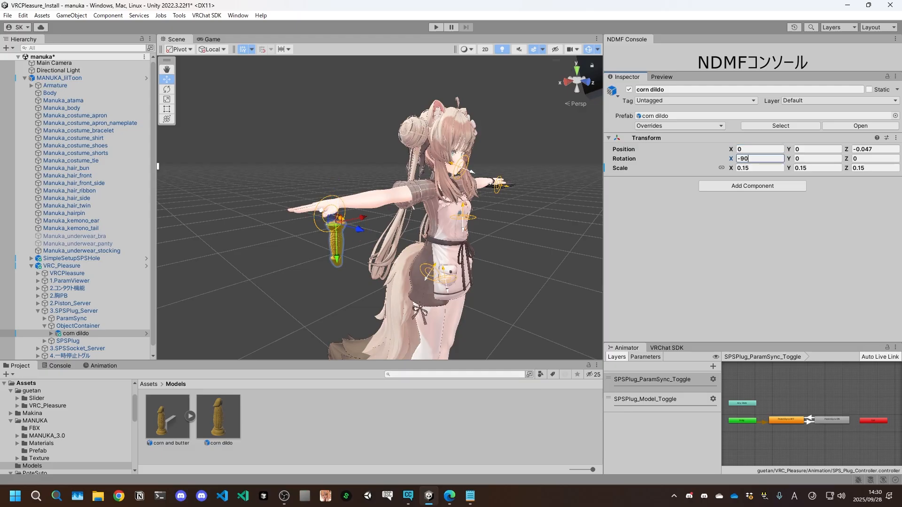
middle_drag(306, 255, 375, 254)
alt+drag(374, 254, 498, 273)
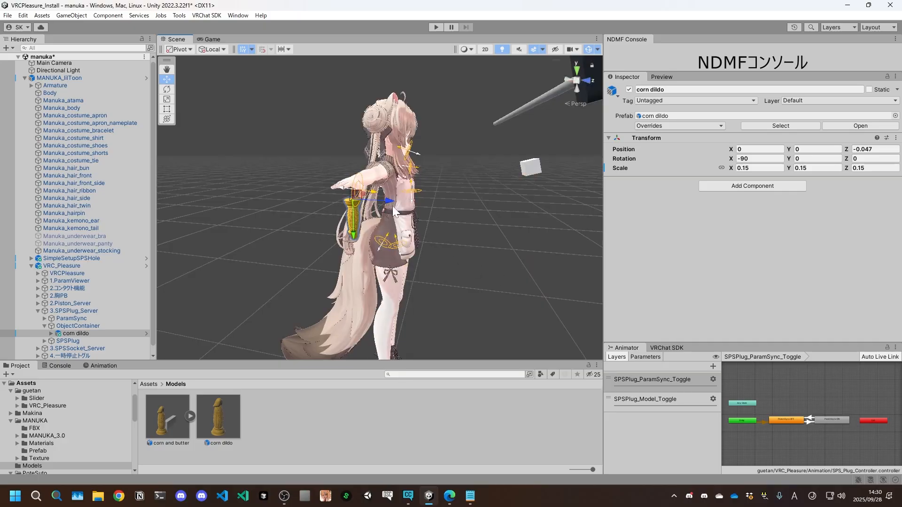
drag(392, 206, 258, 221)
drag(294, 180, 329, 244)
Step: Add a VRCFury SPS Plug component to the CORN mesh object inside the corn dildo model
click(52, 333)
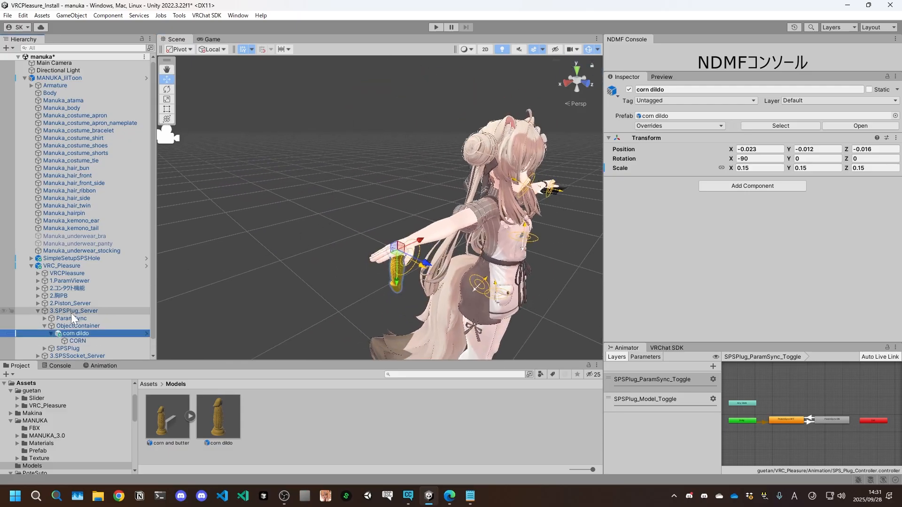
scroll(85, 328, down, 1)
click(85, 328)
scroll(771, 196, down, 2)
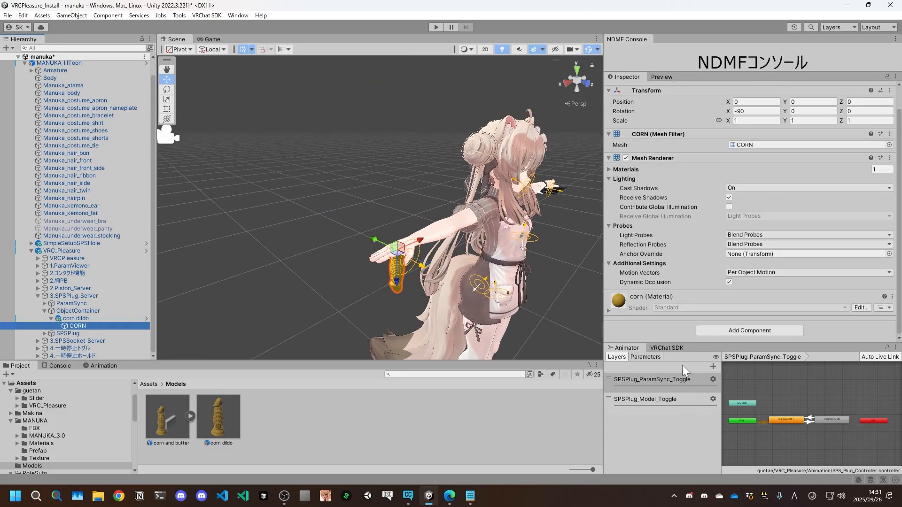
drag(673, 341, 676, 417)
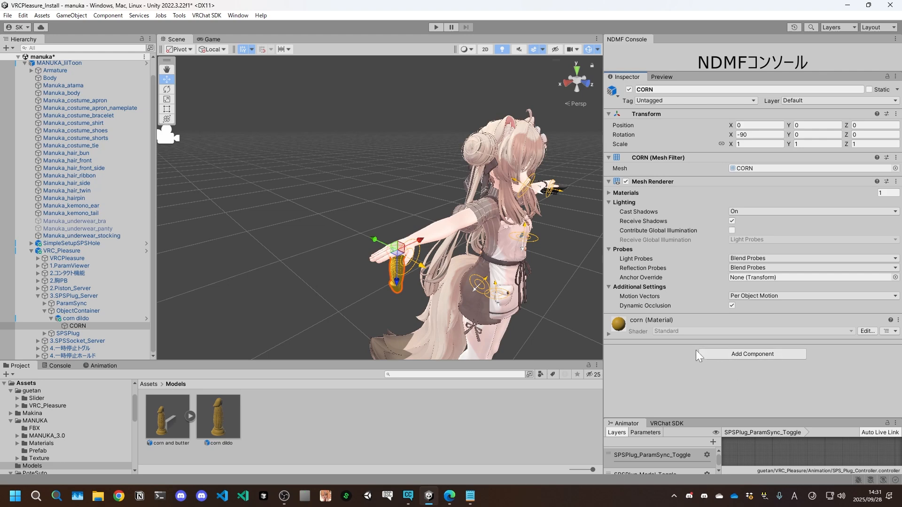
alt+drag(437, 322, 578, 331)
click(715, 354)
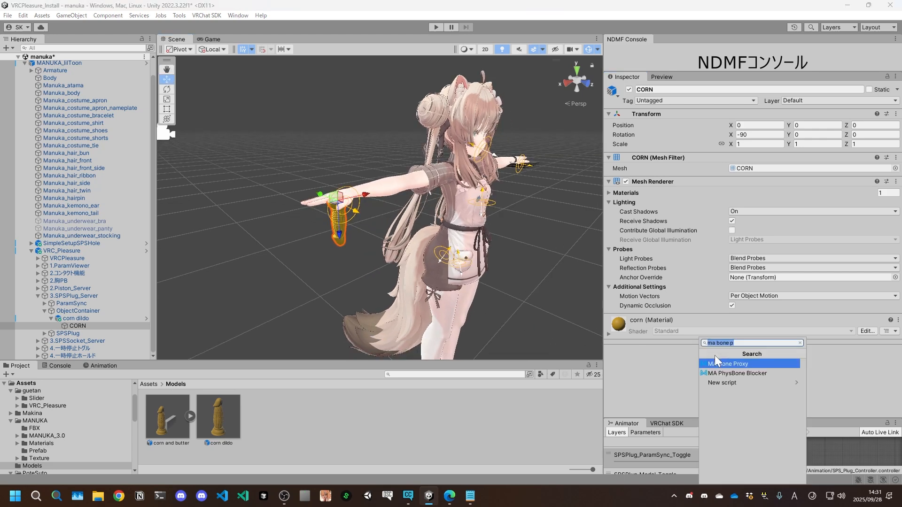
text(sps)
key(Return)
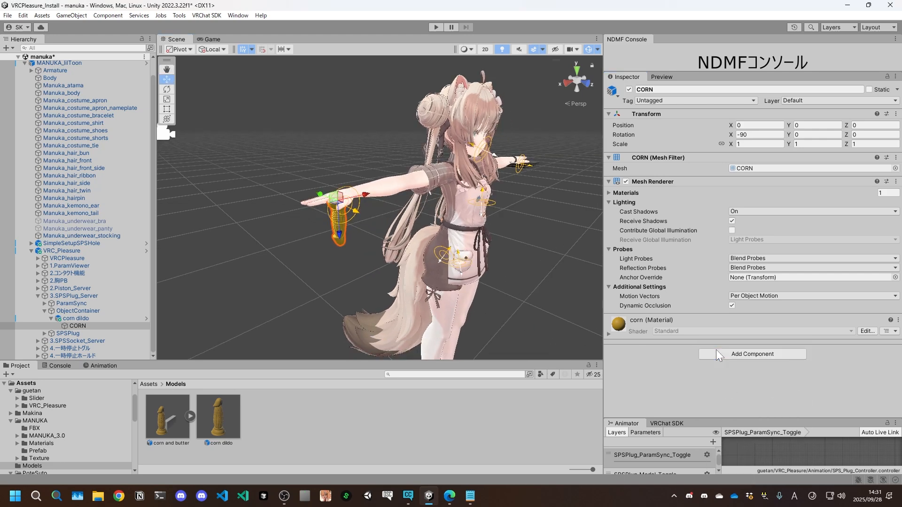
Step: Review the SPS Plug component's settings on CORN and inspect how the plug sits at the avatar's hand
scroll(644, 294, down, 4)
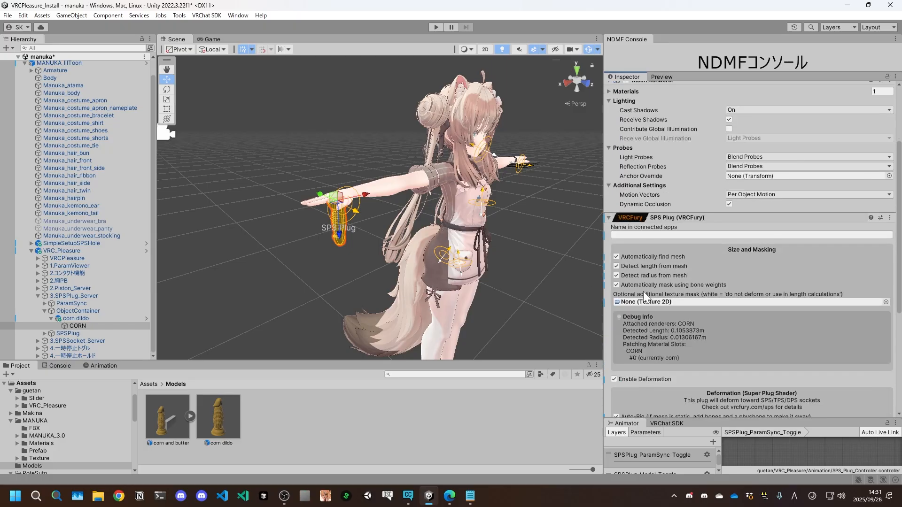
scroll(366, 261, up, 2)
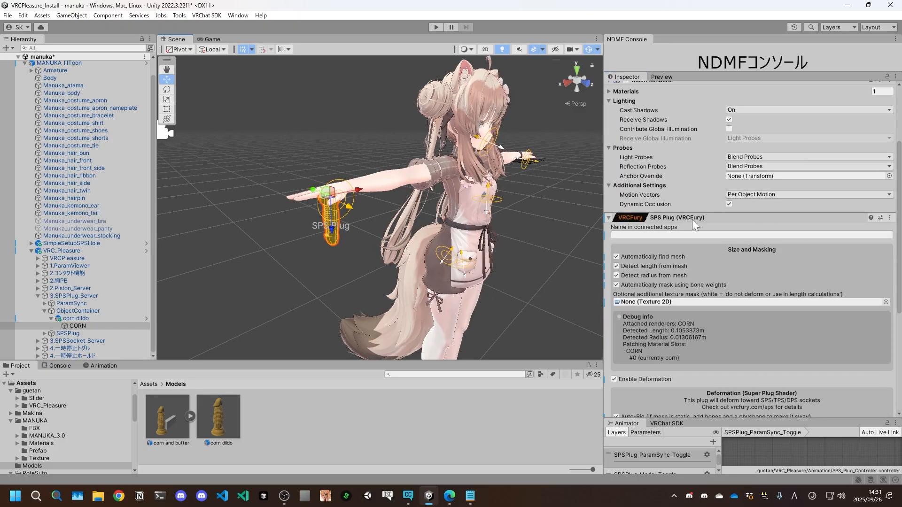
scroll(692, 219, down, 5)
scroll(649, 269, up, 10)
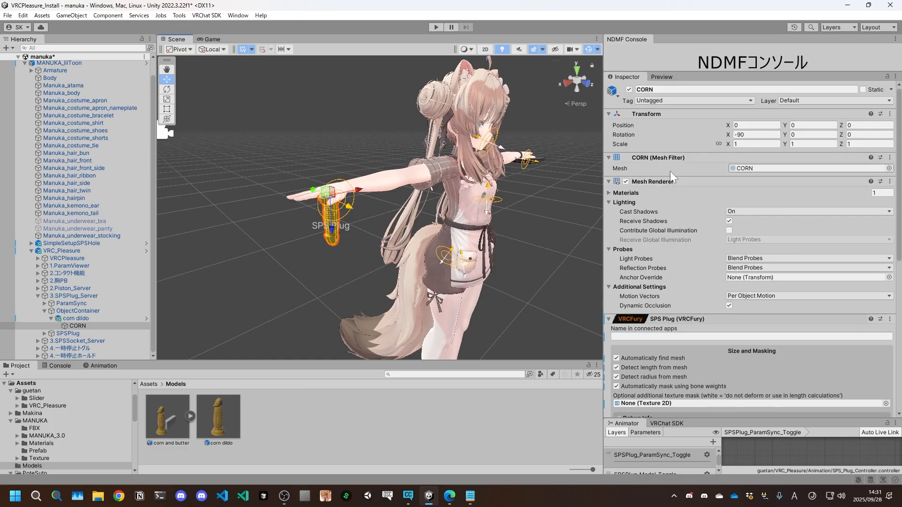
scroll(675, 325, down, 3)
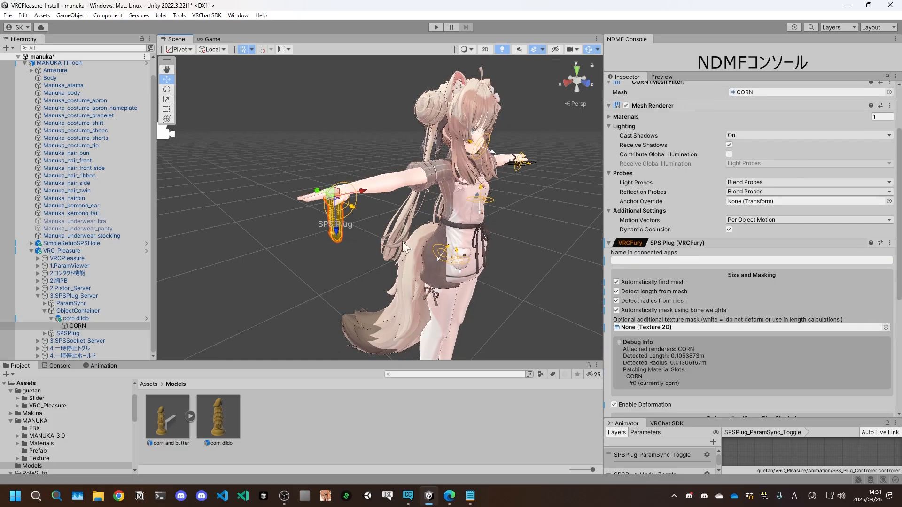
scroll(400, 245, up, 5)
alt+drag(293, 258, 347, 259)
click(354, 284)
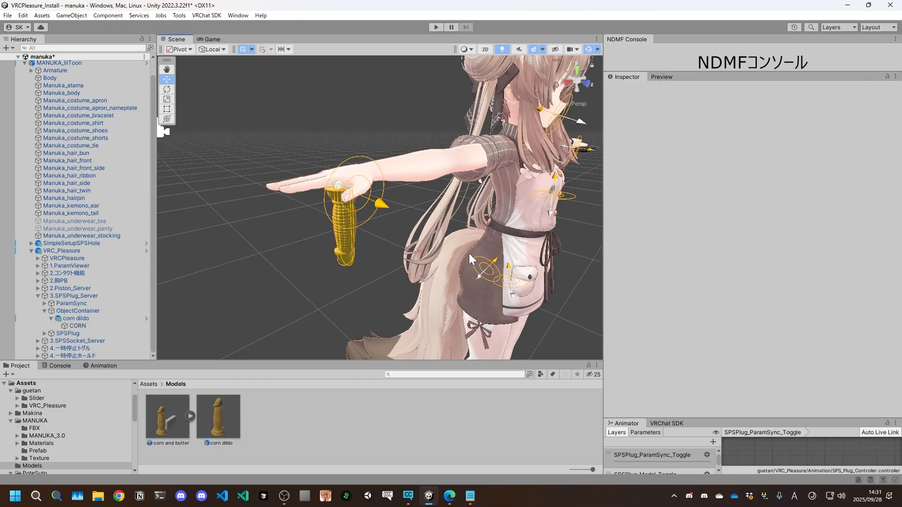
alt+drag(469, 253, 429, 266)
Step: Check which armature bone the MA Bone Proxy on ObjectContainer targets
click(122, 311)
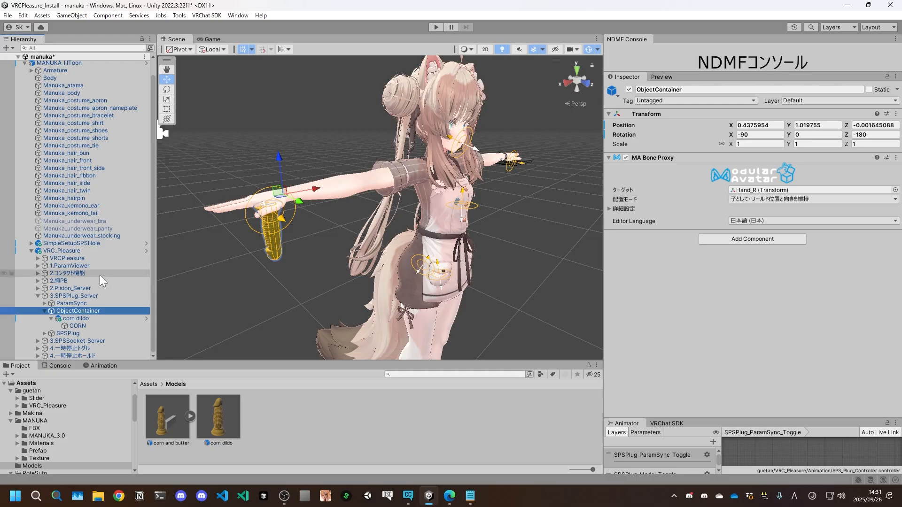
click(785, 191)
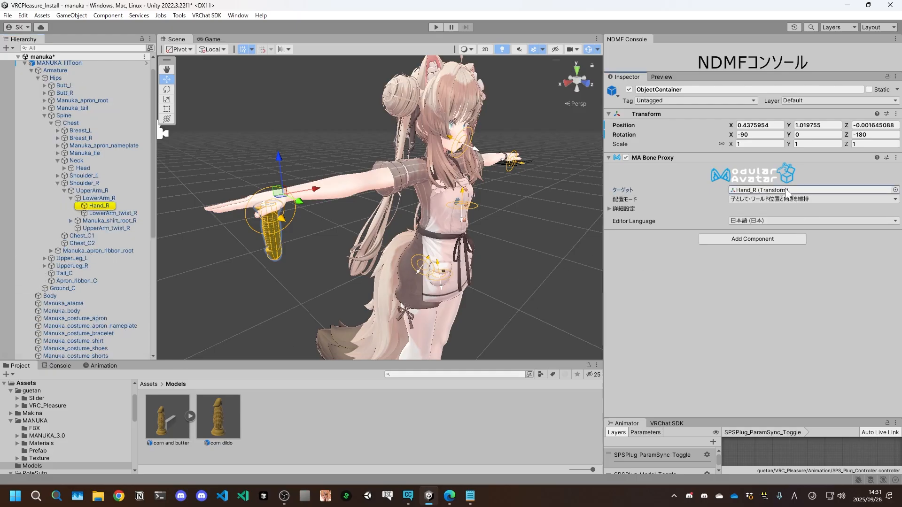
click(44, 115)
click(31, 71)
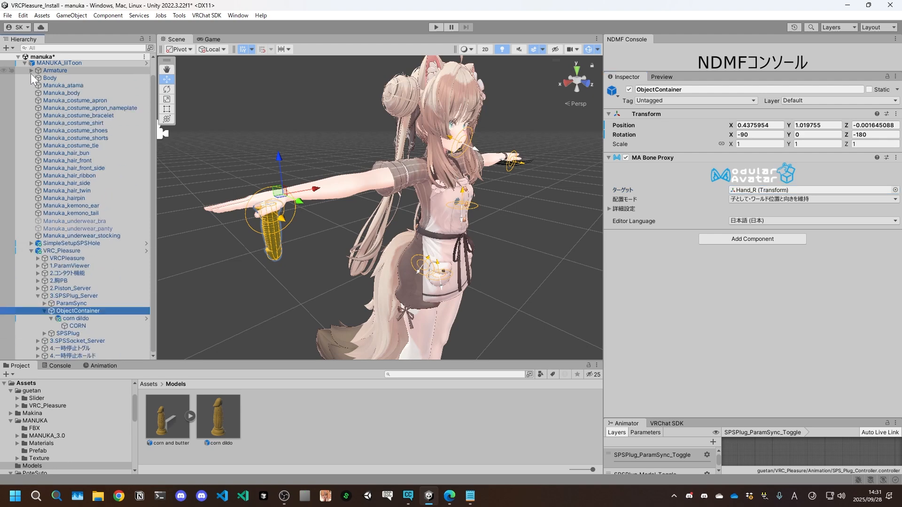
middle_drag(468, 255, 459, 232)
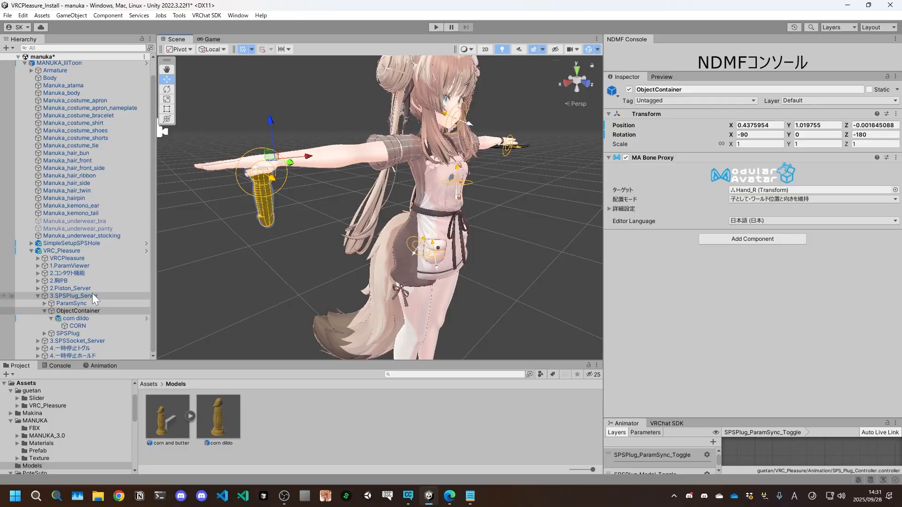
Step: Open the VRC_Pleasure Auto-Setup tool and assign MANUKA_lilToon as its target avatar
click(97, 324)
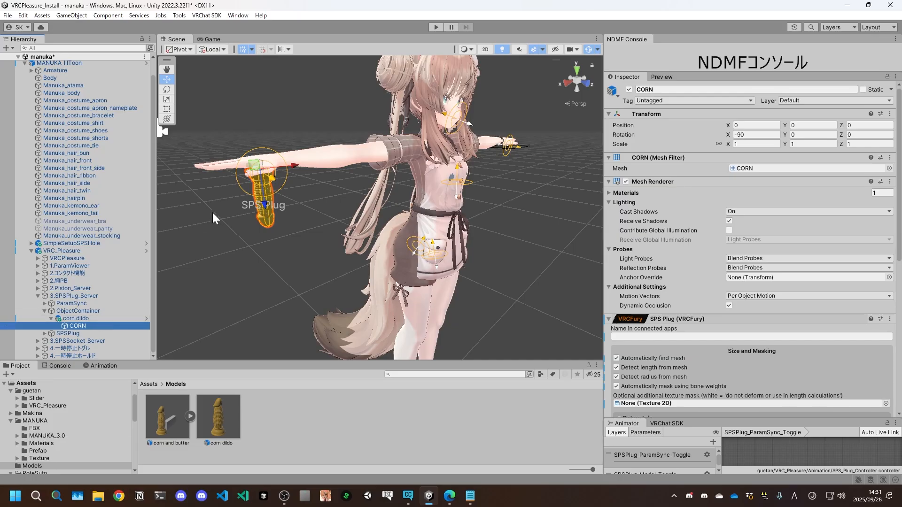
click(180, 16)
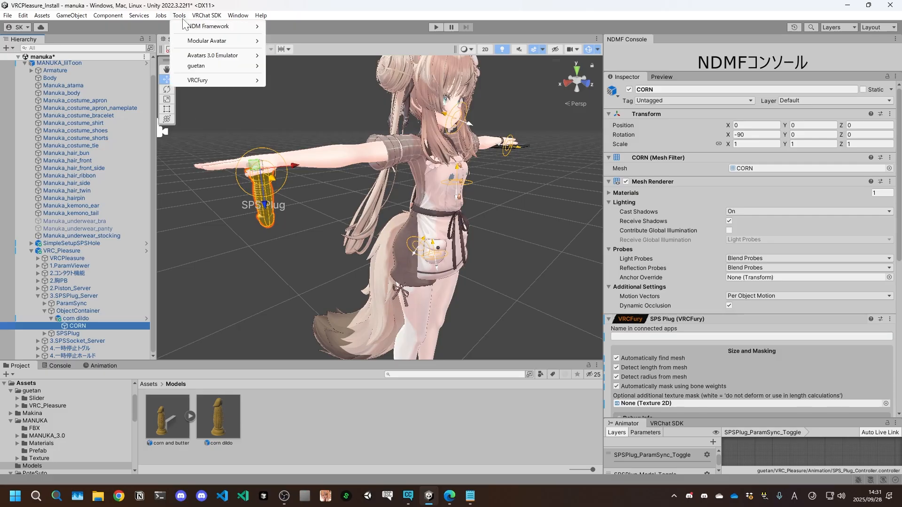
mouse_move(237, 67)
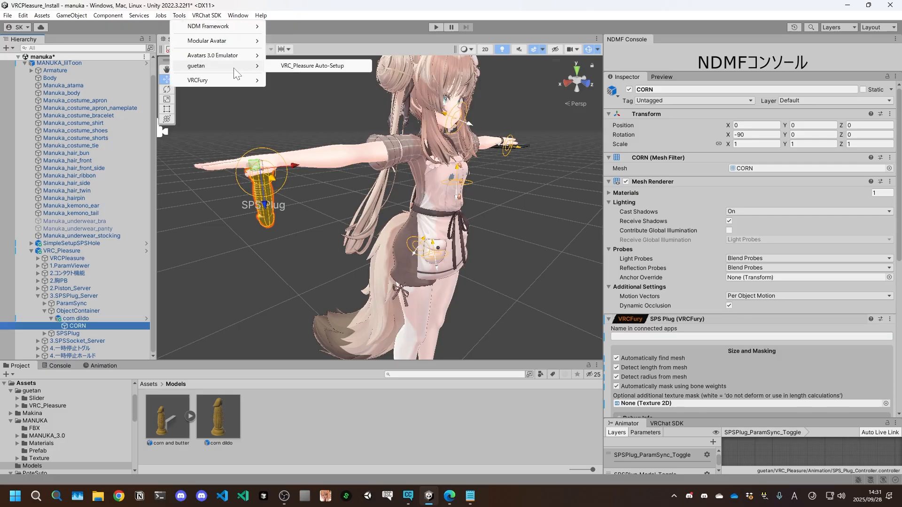
click(306, 69)
scroll(50, 230, up, 1)
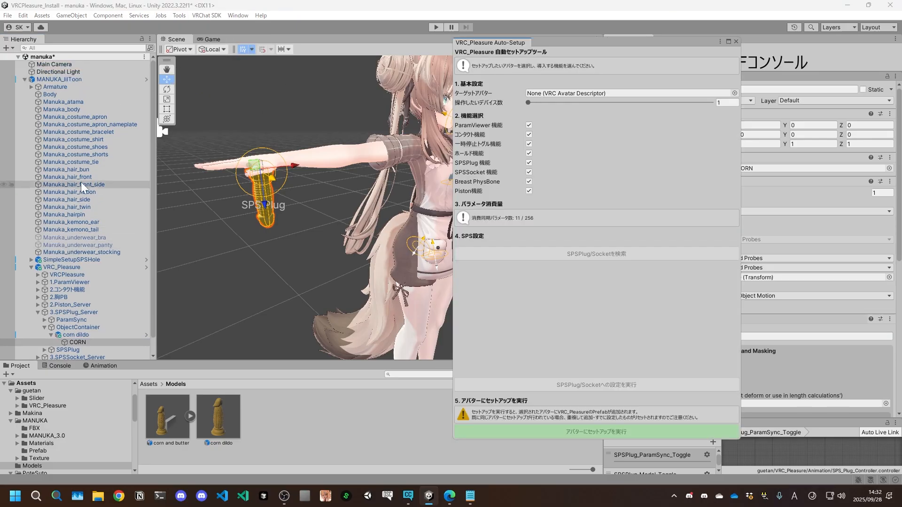
drag(67, 79, 573, 95)
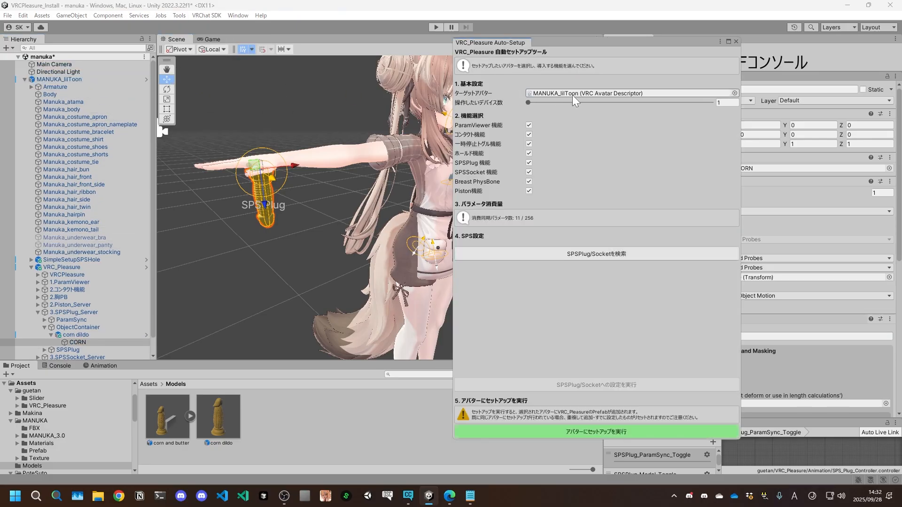
scroll(87, 213, down, 1)
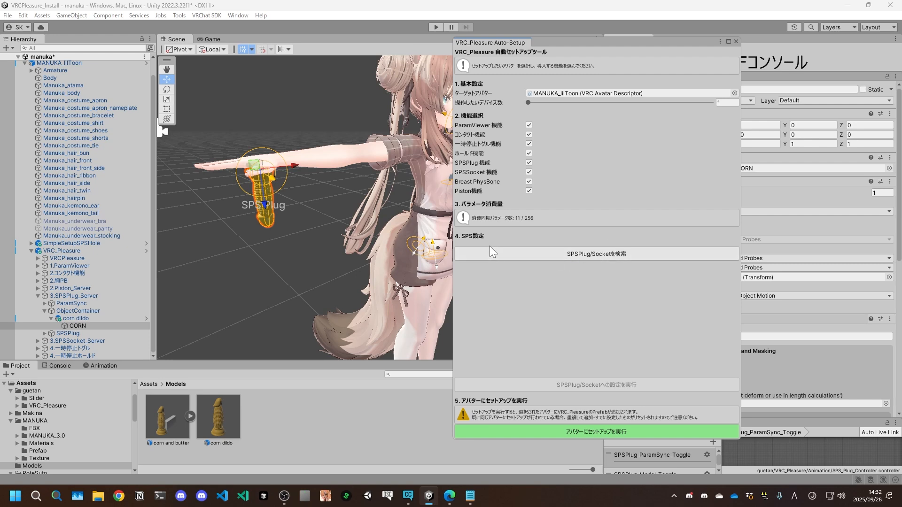
Step: Search the avatar for SPS plugs and sockets, apply the VRC_Pleasure settings to all of them, and close the setup tool
click(585, 252)
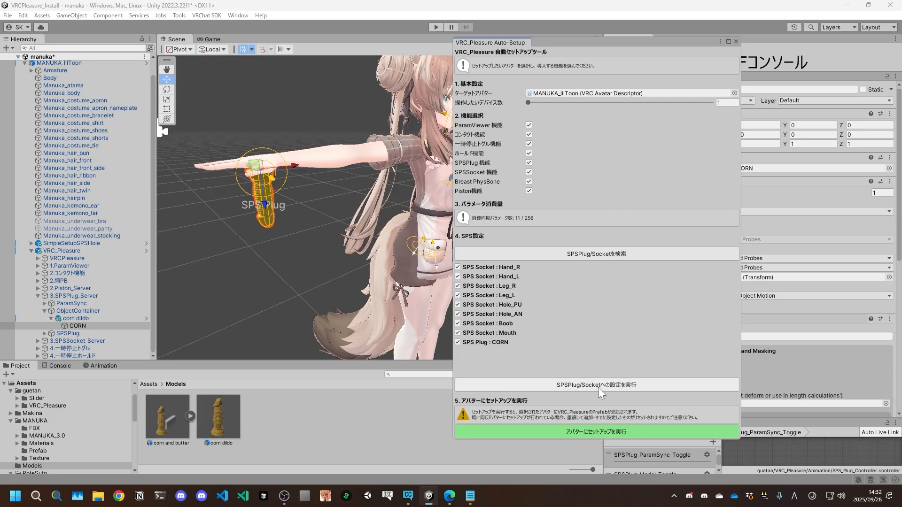
click(574, 385)
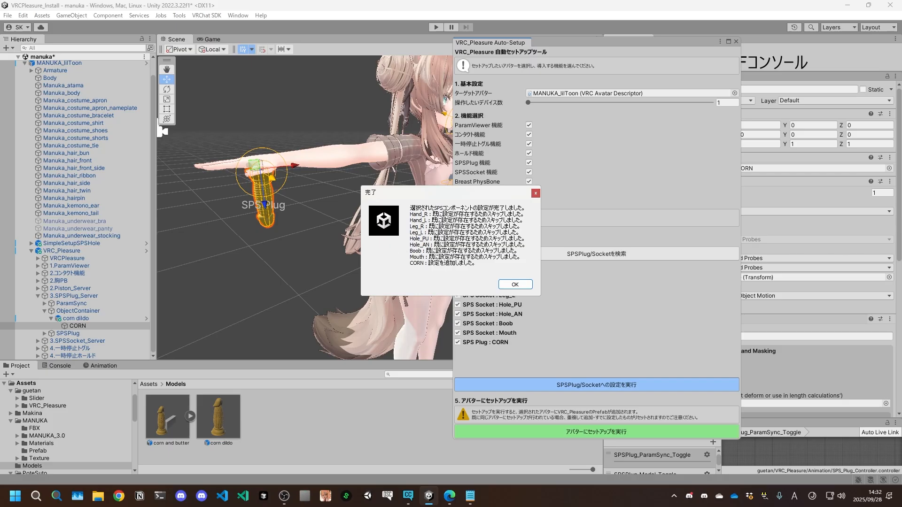
drag(411, 262, 410, 214)
click(460, 238)
drag(410, 269, 413, 263)
click(407, 262)
click(525, 284)
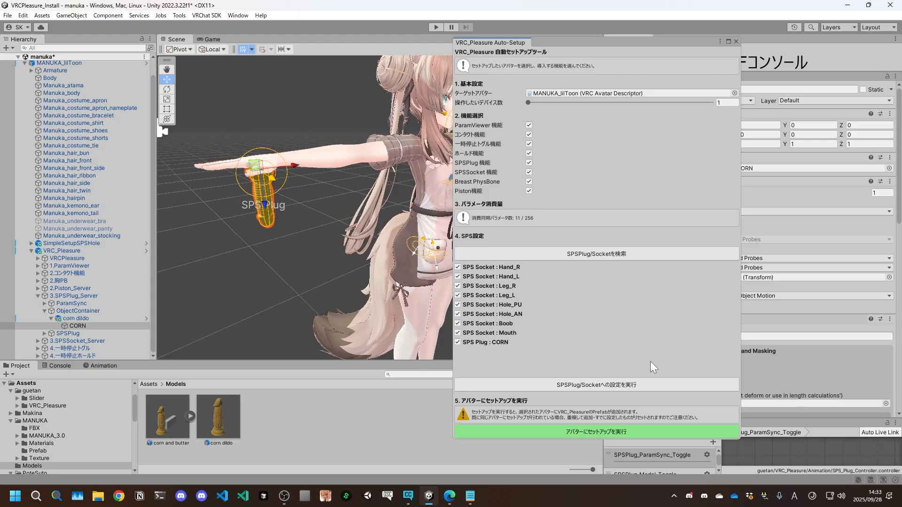
click(736, 41)
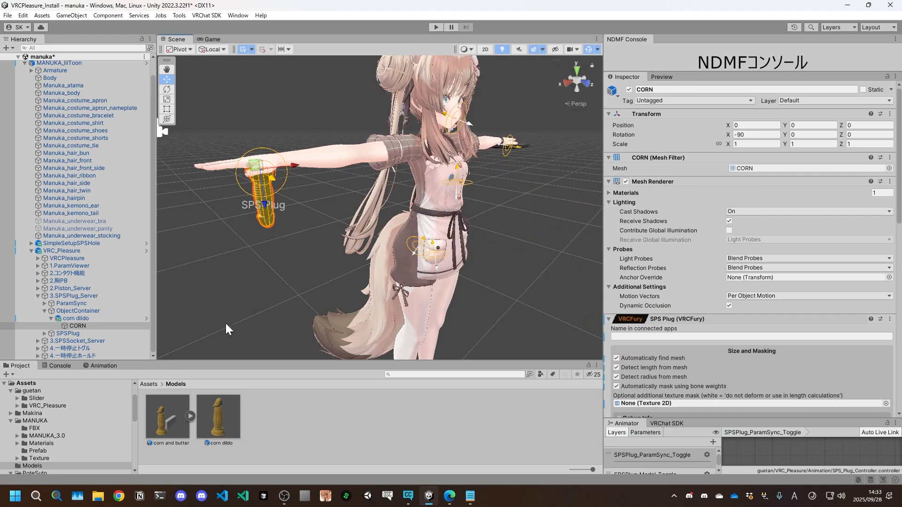
Step: Run VRCFury's legacy haptics upgrade on MANUKA_lilToon, continuing despite the existing SPS components, and acknowledge its completion
scroll(36, 297, up, 1)
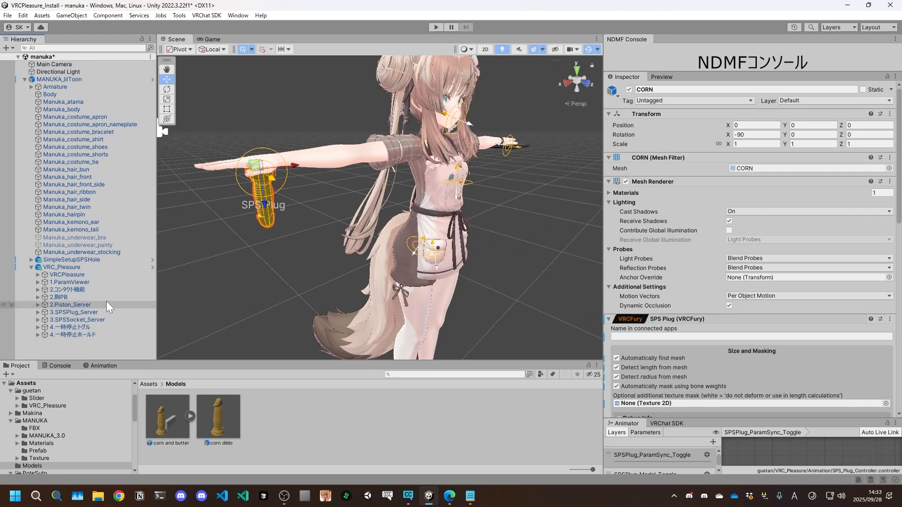
click(108, 349)
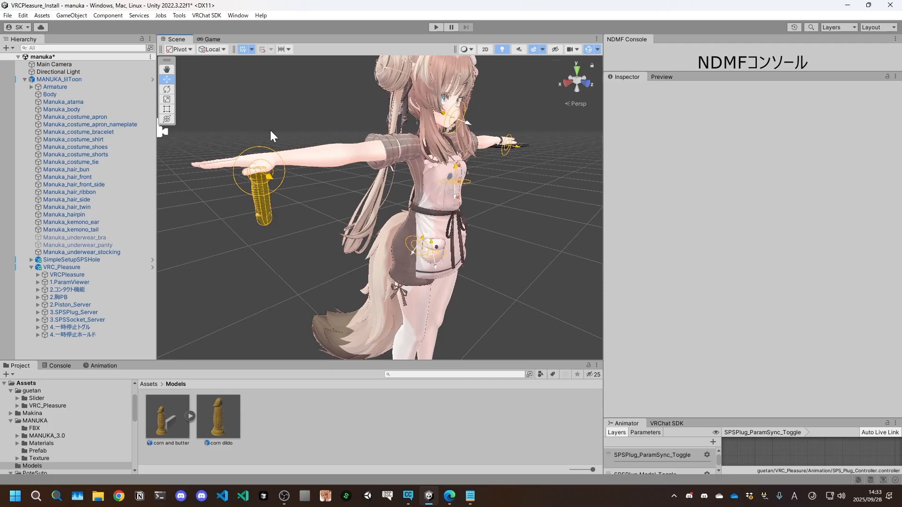
click(106, 82)
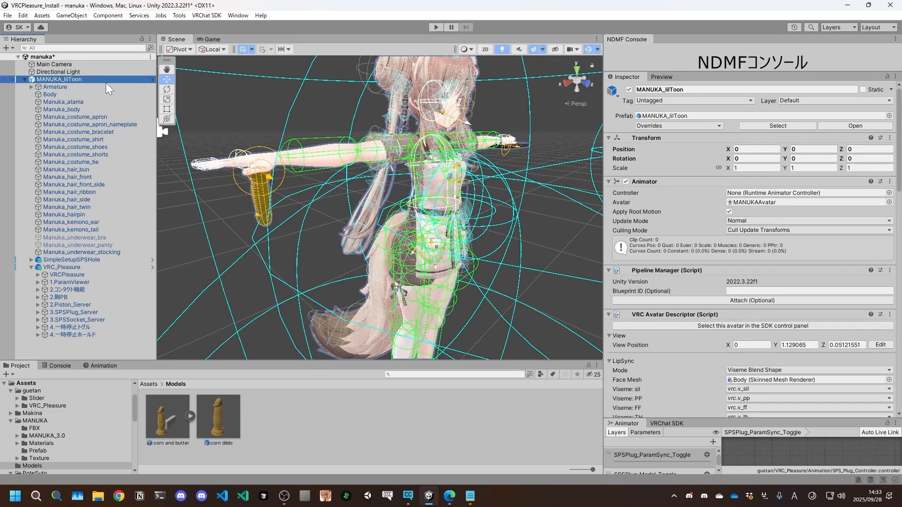
click(179, 16)
mouse_move(209, 83)
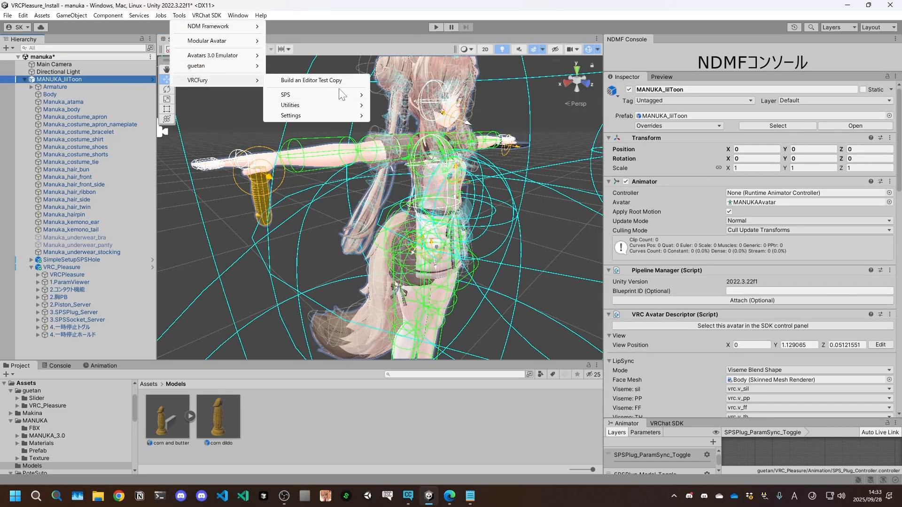
mouse_move(341, 100)
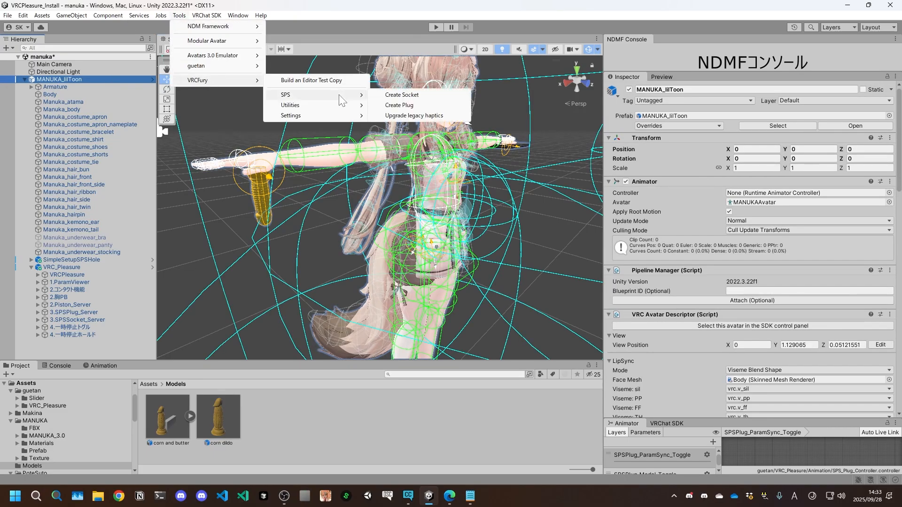
click(446, 117)
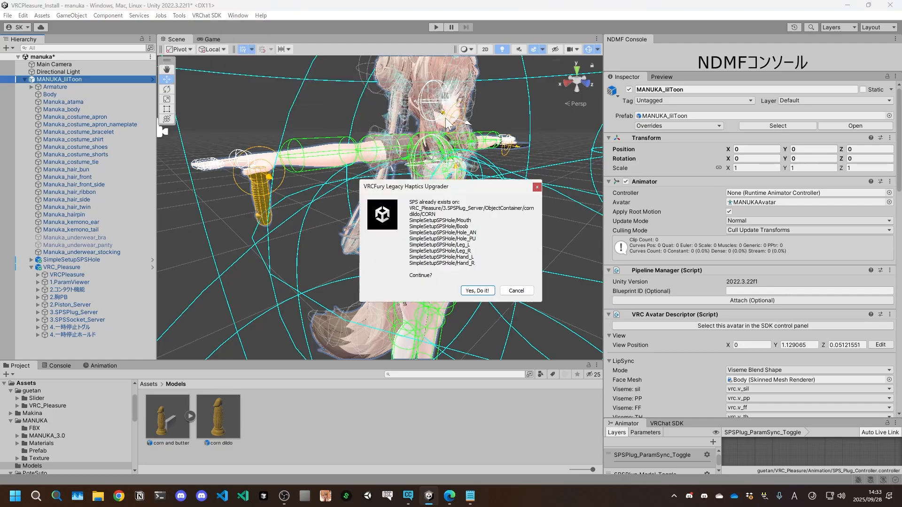
click(490, 293)
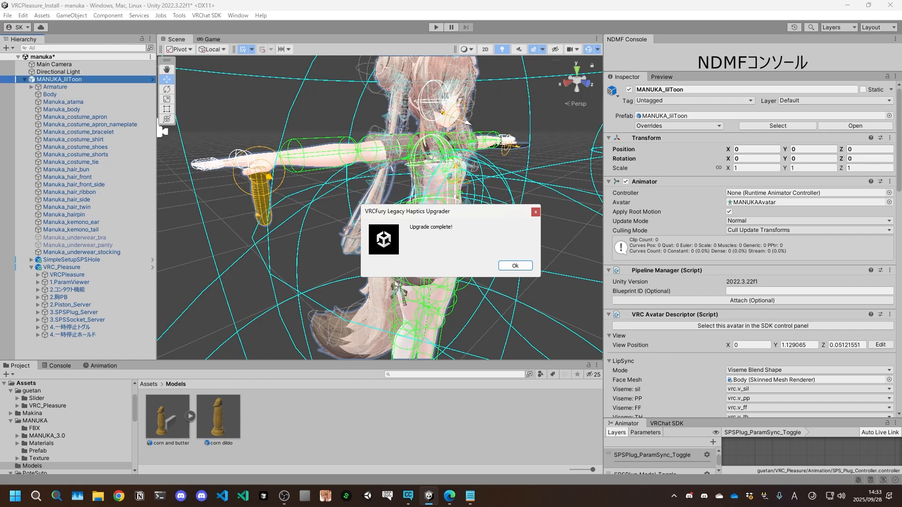
click(517, 266)
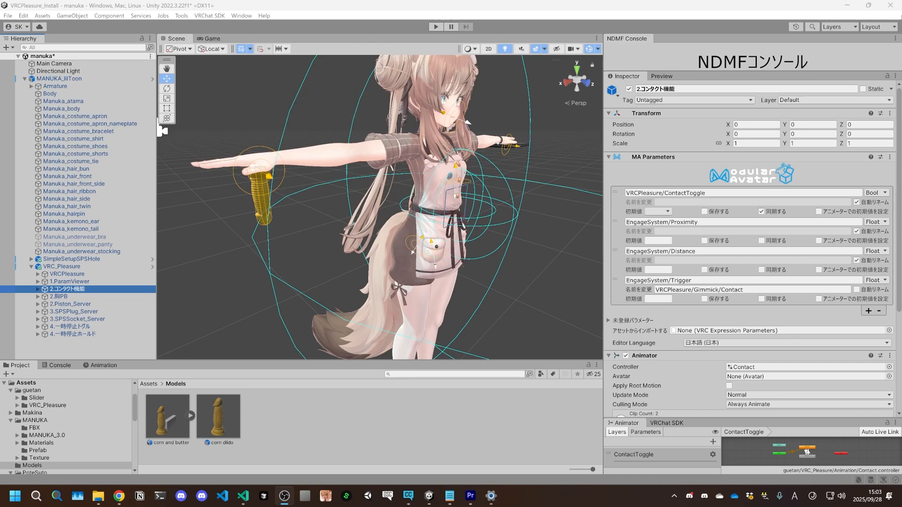
Step: Duplicate the 2.コンタクト機能 object inside VRC_Pleasure
click(70, 281)
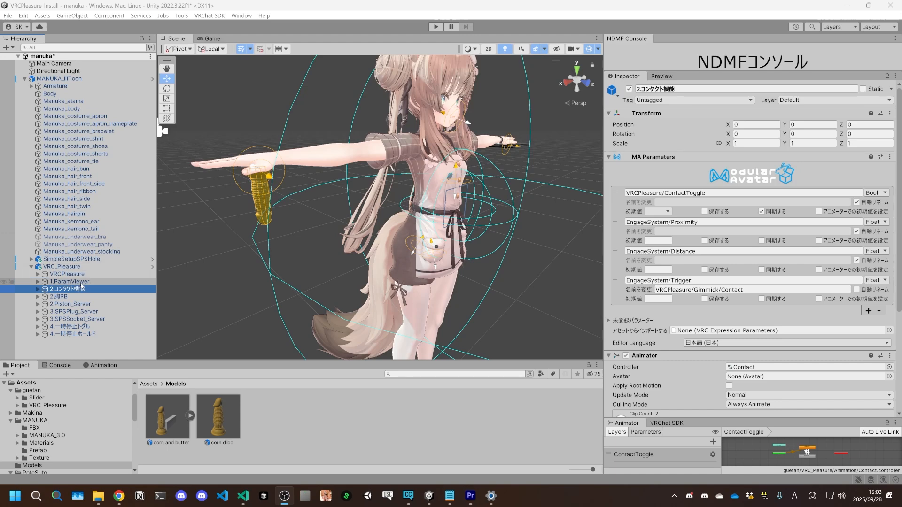
click(70, 289)
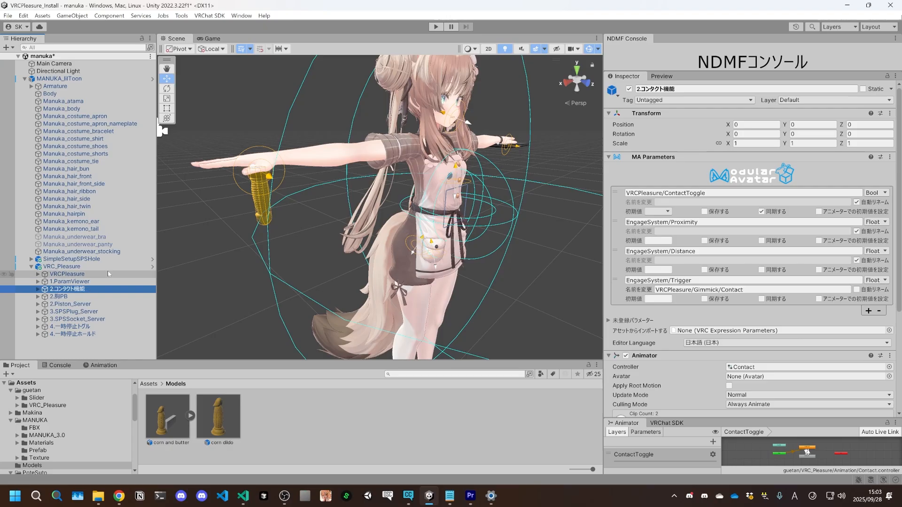
key(ctrl+d)
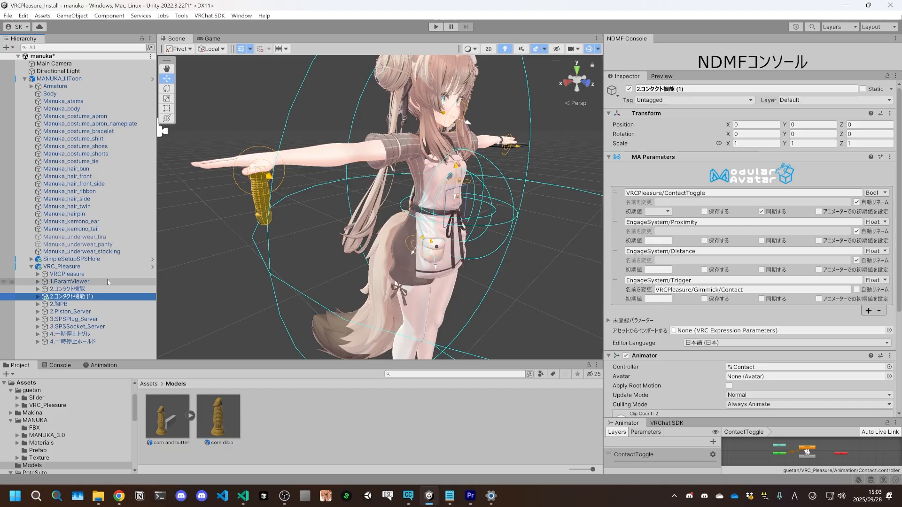
Step: Move the EngageSystem object inside the duplicated 2.コンタクト機能 up to the avatar's head, at about Y 1.188 and Z 0.083
scroll(382, 200, down, 2)
click(37, 297)
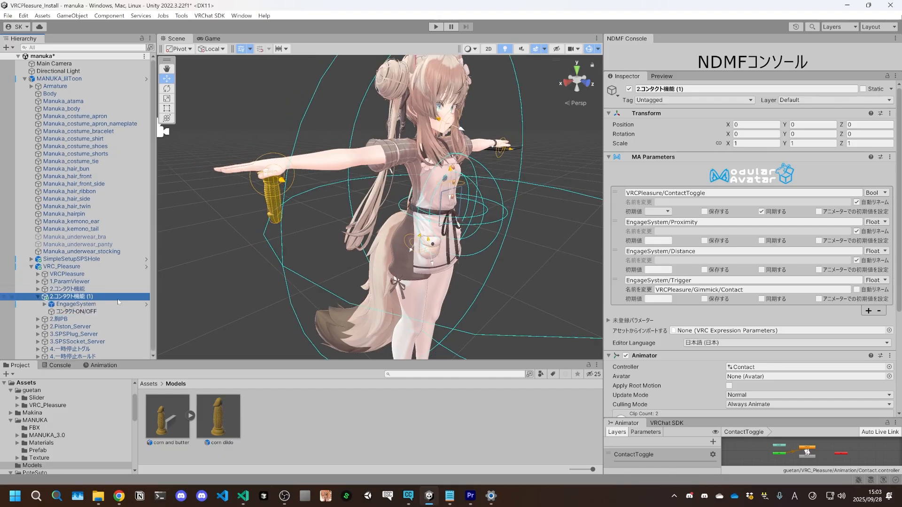
key(Down)
drag(453, 174, 454, 71)
scroll(454, 70, up, 2)
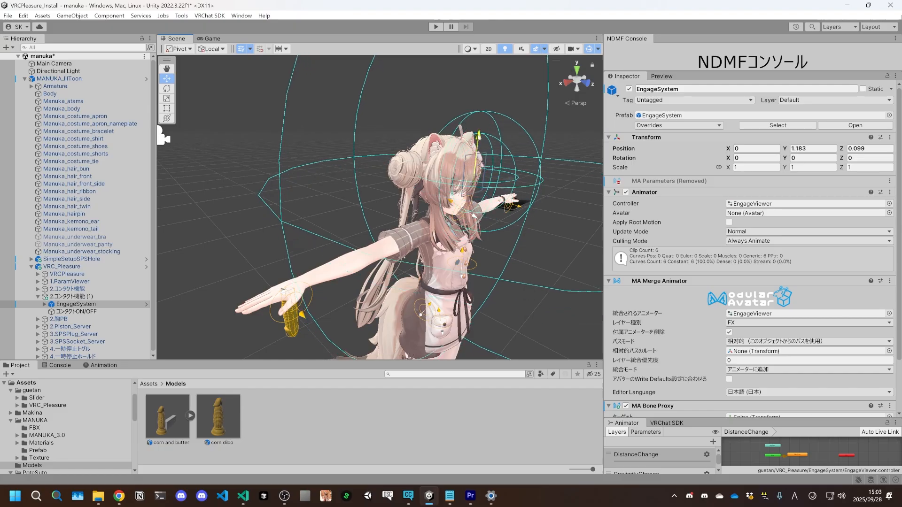
click(498, 176)
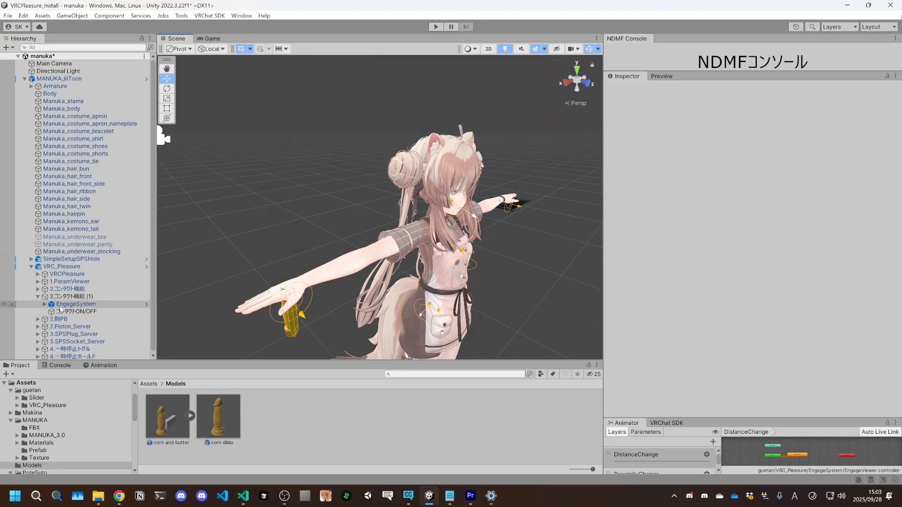
click(517, 202)
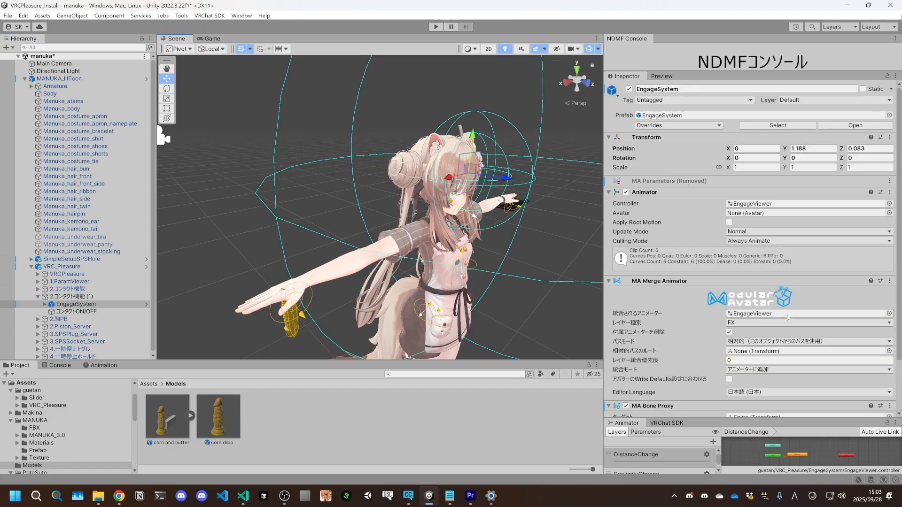
Step: Check which bone EngageSystem's MA Bone Proxy targets and look through the avatar's armature bones
scroll(780, 324, down, 3)
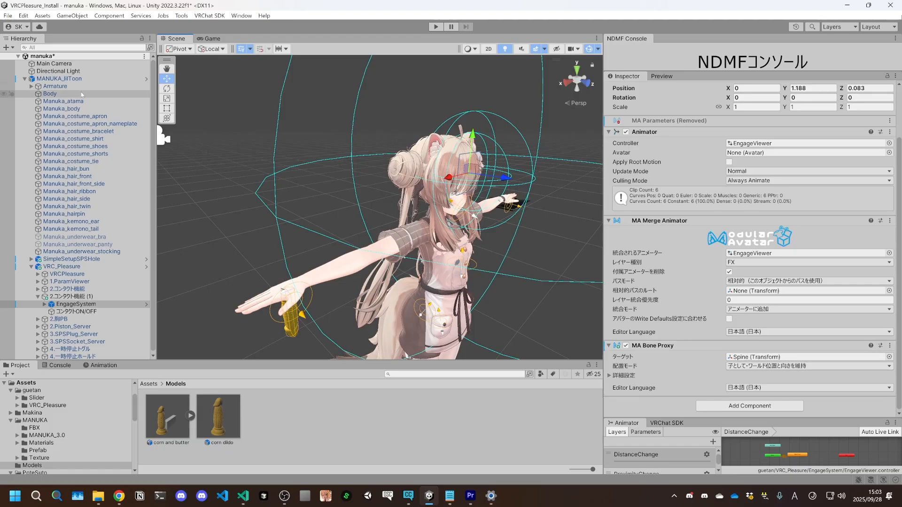
click(32, 86)
click(44, 131)
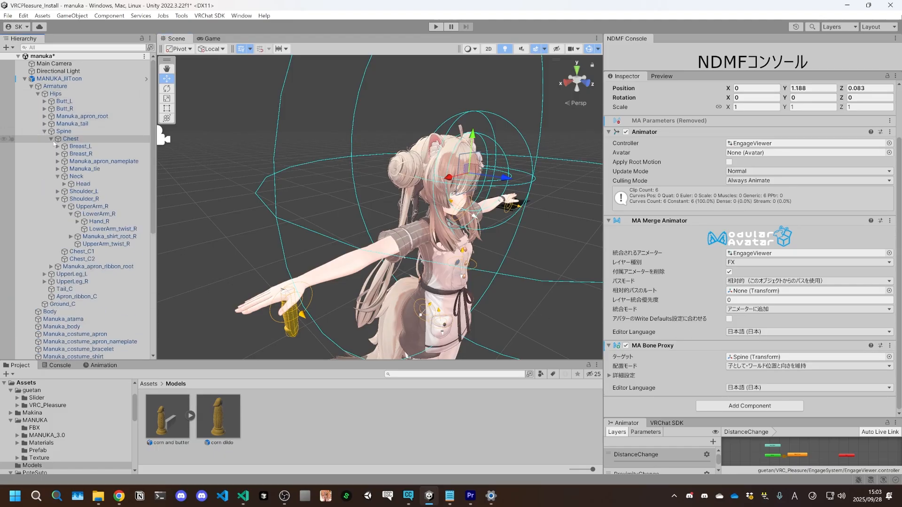
drag(564, 280, 819, 359)
click(22, 80)
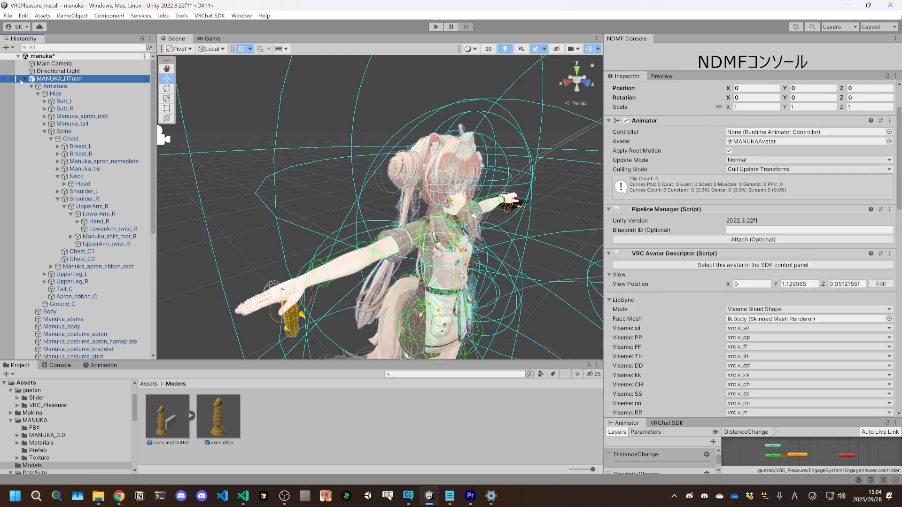
click(24, 78)
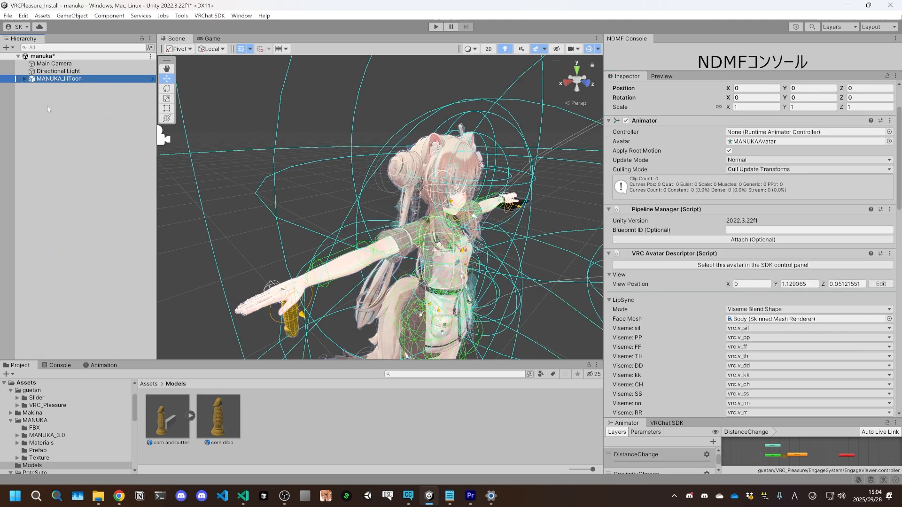
click(25, 79)
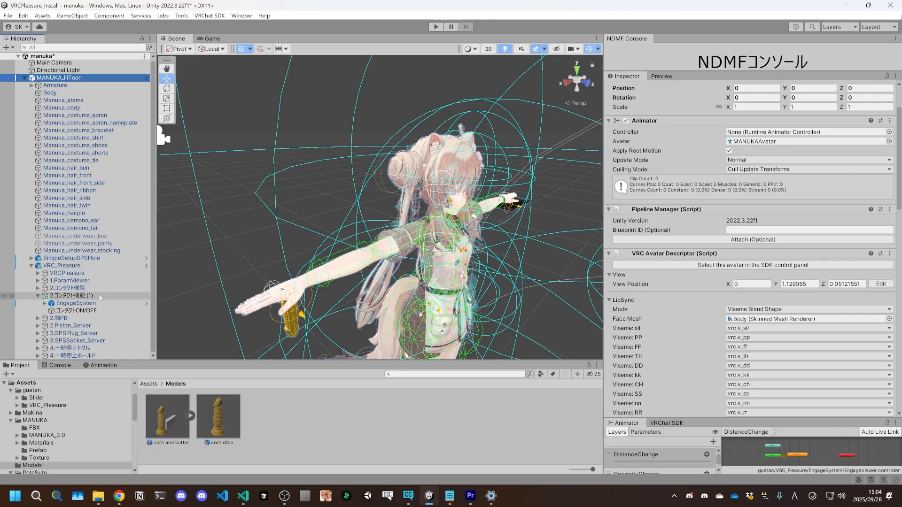
Step: Change the remapped name of EngageSystem/Trigger on 2.コンタクト機能 (1) to VRCPleasure/Gimmick/HeadContact
click(70, 296)
middle_drag(487, 259, 479, 266)
scroll(480, 266, up, 3)
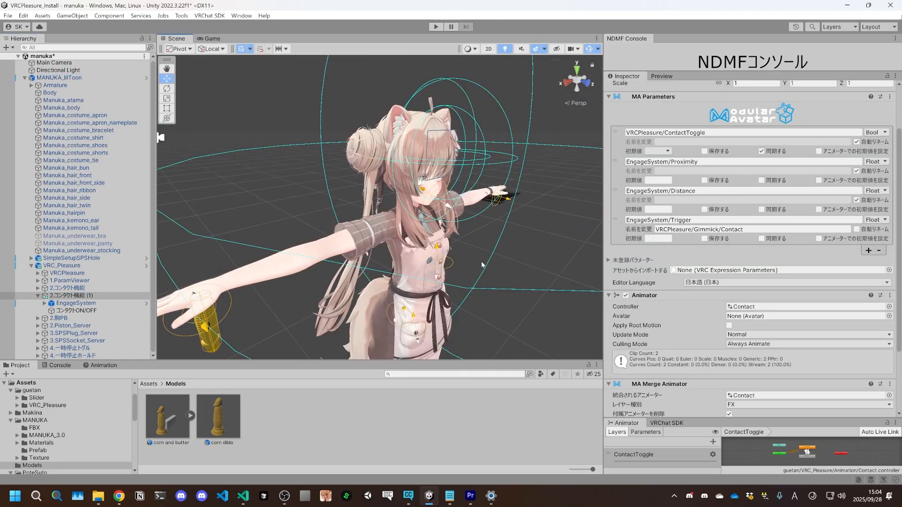
alt+drag(483, 264, 452, 244)
middle_drag(452, 244, 449, 260)
scroll(444, 262, up, 1)
scroll(448, 259, up, 1)
click(100, 296)
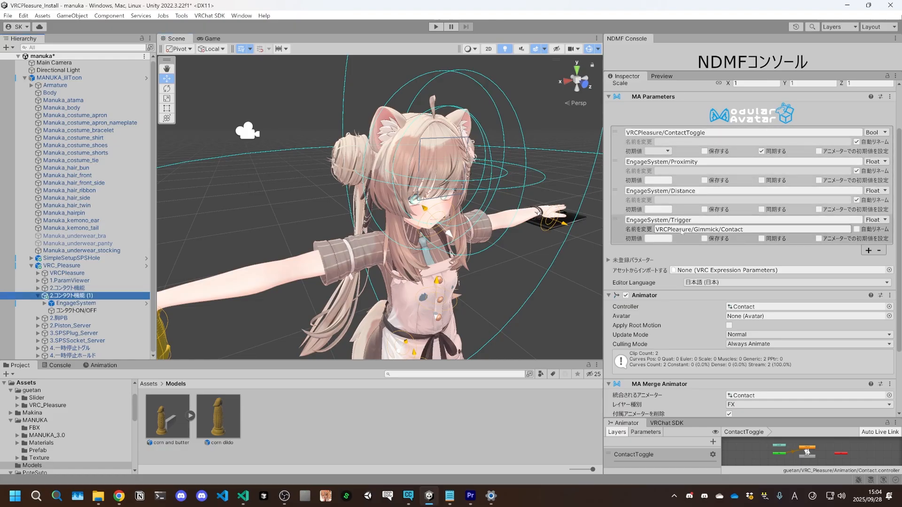
click(719, 229)
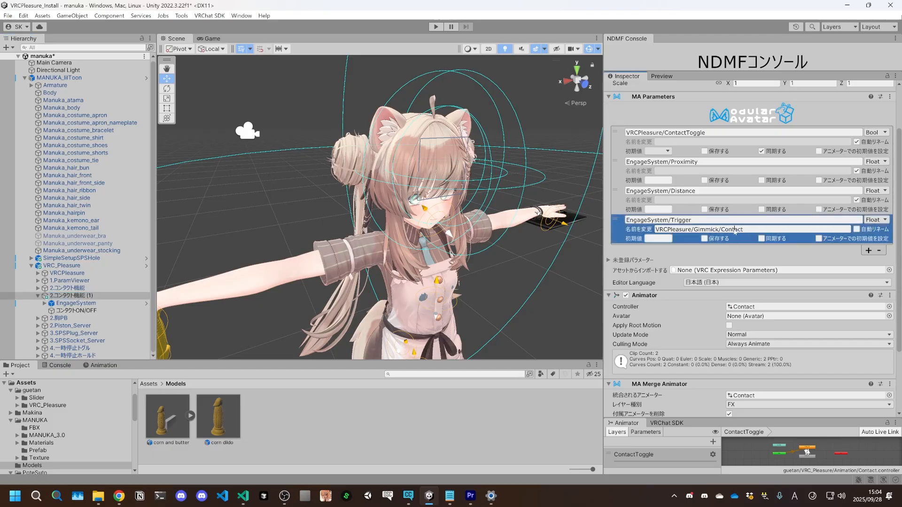
drag(744, 231, 722, 230)
key(Left)
text(Head)
click(563, 292)
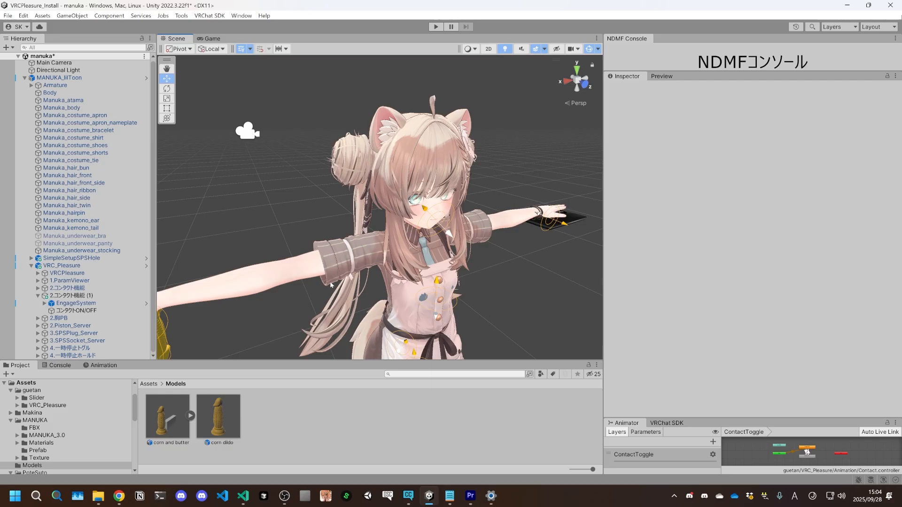
Step: Compare the remapped gimmick parameter names in the MA Parameters of 2.Piston_Server and 3.SPSSocket_Server
click(97, 289)
click(85, 327)
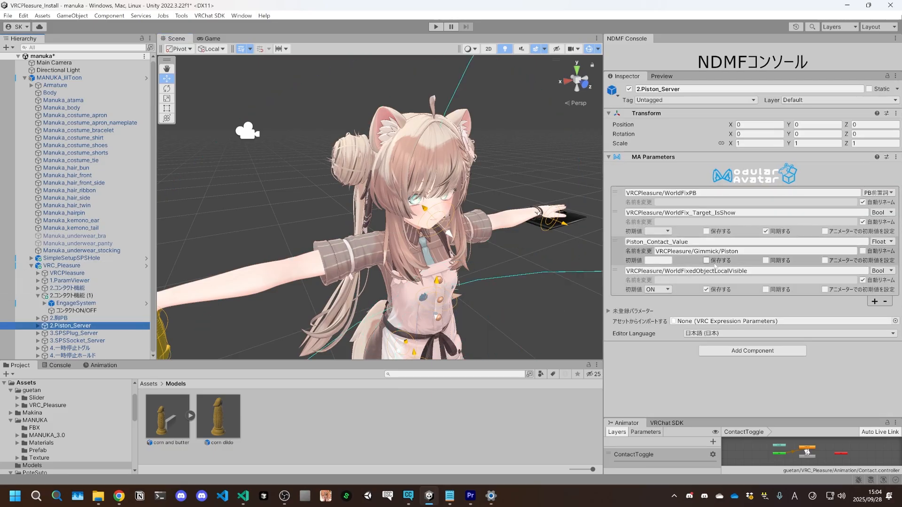
click(75, 340)
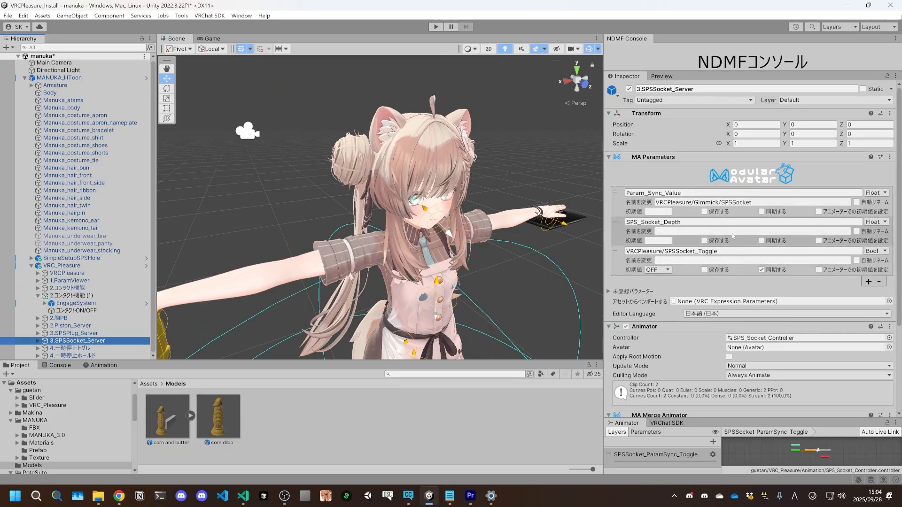
click(734, 203)
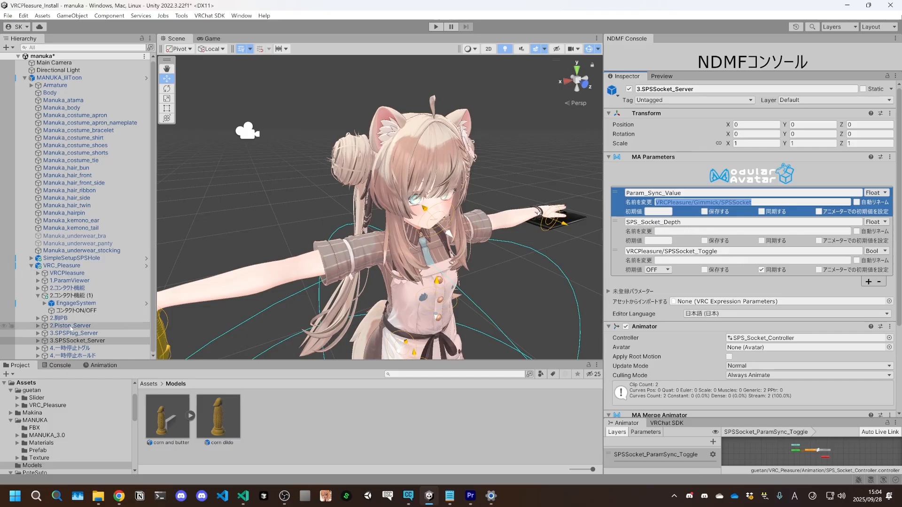
Step: Examine the VRCPleasure/Gimmick/ prefix and the HeadContact ending of the trigger's remapped name on 2.コンタクト機能 (1)
click(75, 296)
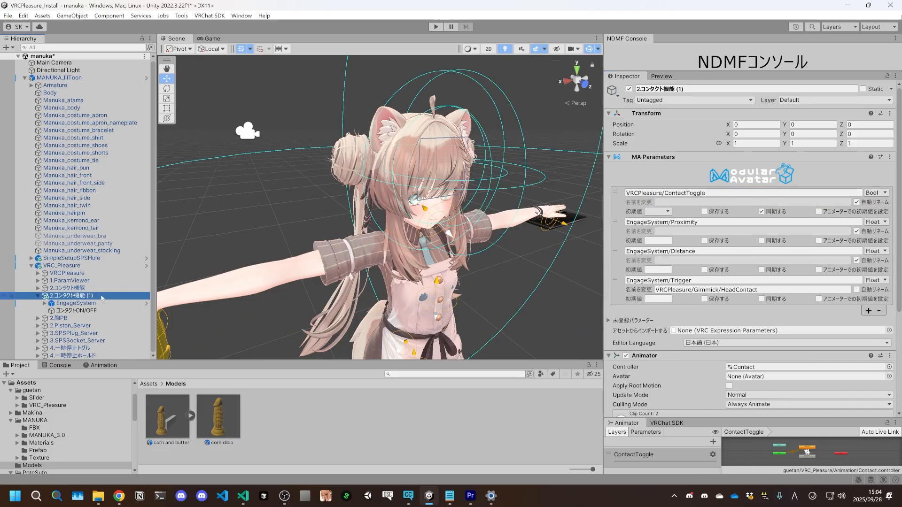
click(733, 290)
click(656, 290)
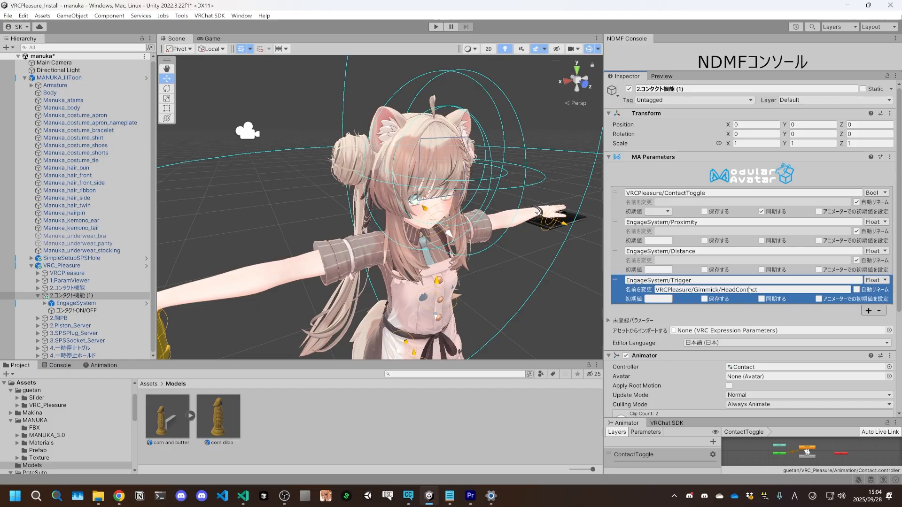
drag(722, 292, 655, 293)
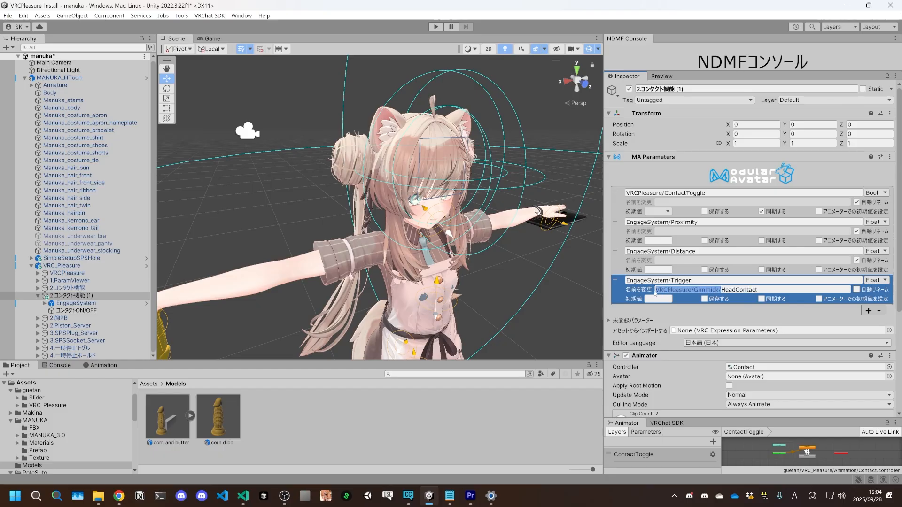
click(722, 290)
drag(722, 290, 660, 292)
double_click(749, 290)
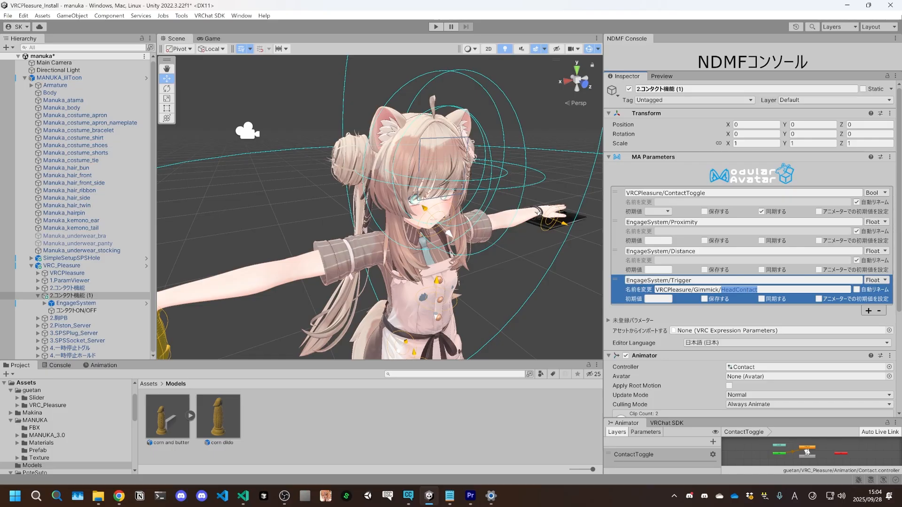
click(560, 294)
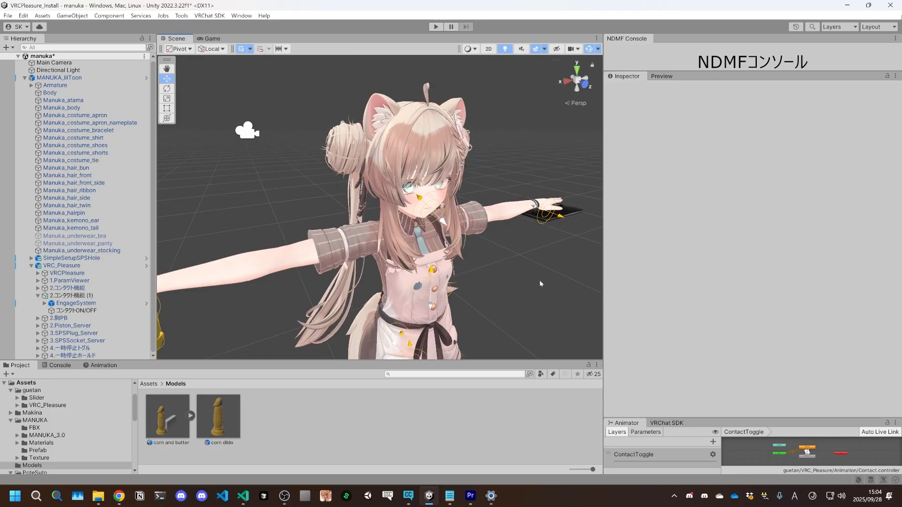
Step: Set the display name of the duplicate's contact toggle menu item to HeadコンタクトON/OFF
click(75, 311)
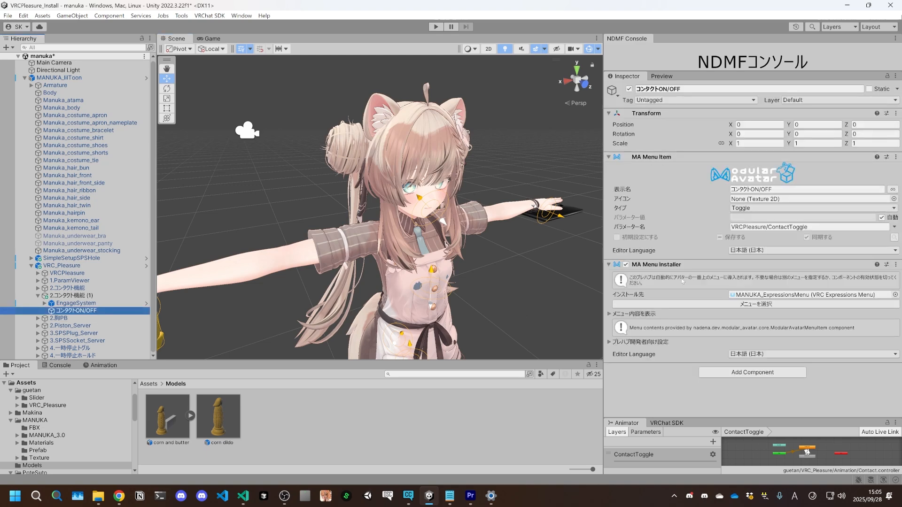
click(790, 189)
click(790, 189)
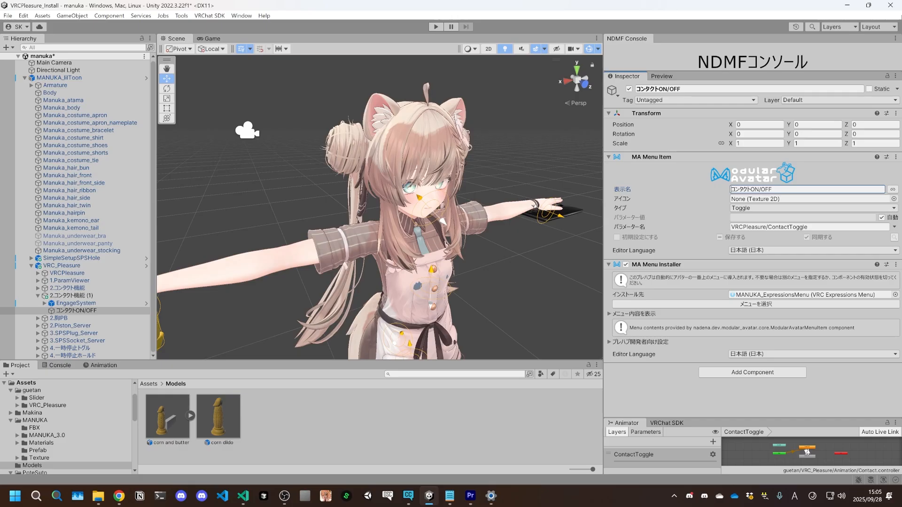
text(Head)
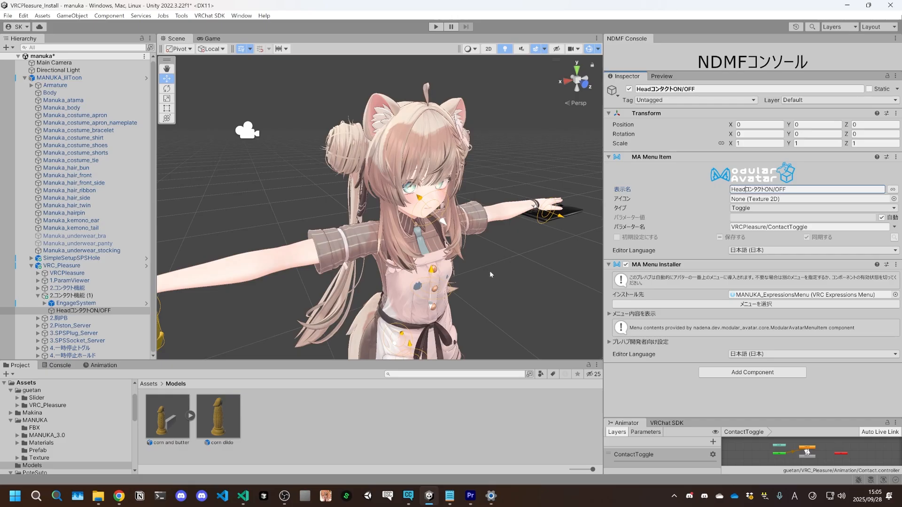
click(500, 266)
Step: Recheck the remapped parameter name of EngageSystem/Trigger on the duplicated contact object
click(91, 296)
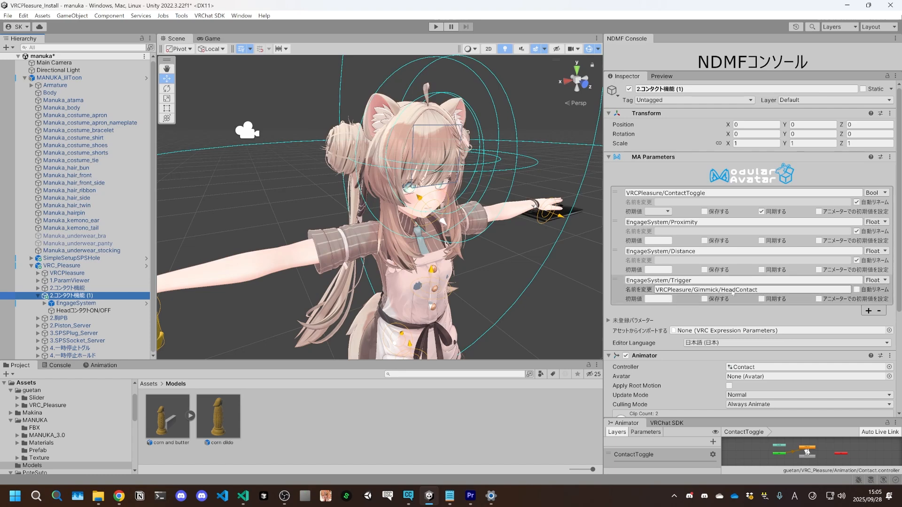
click(670, 290)
click(721, 290)
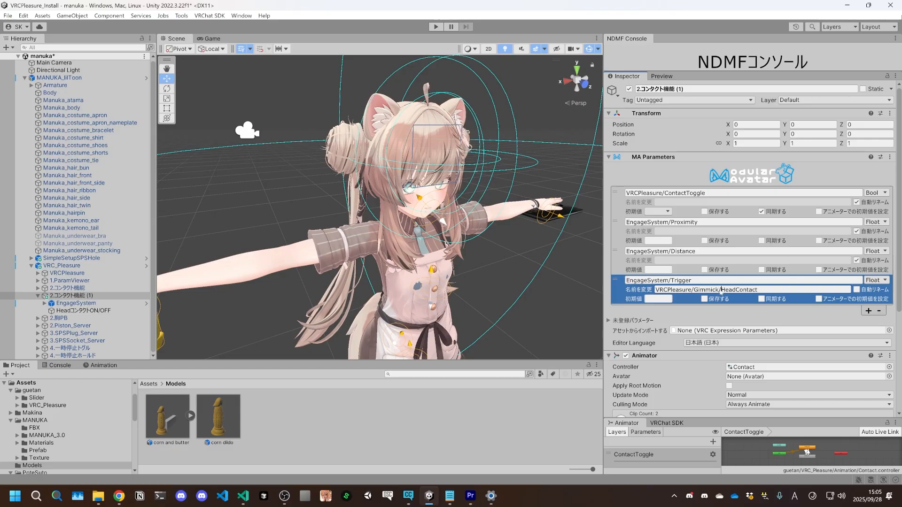
drag(721, 291, 663, 290)
click(766, 292)
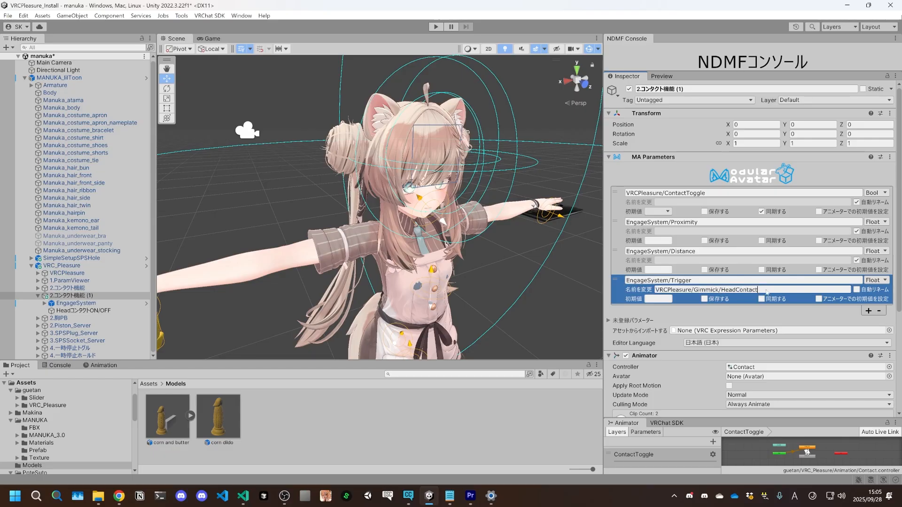